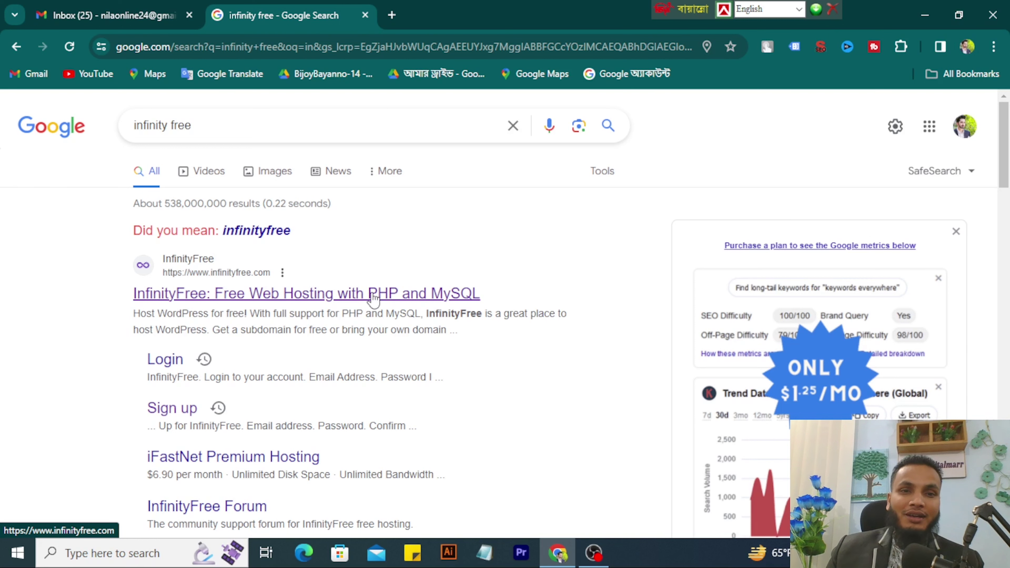
Step: Open the InfinityFree site and sign out of the previously logged-in account
left_click(373, 296)
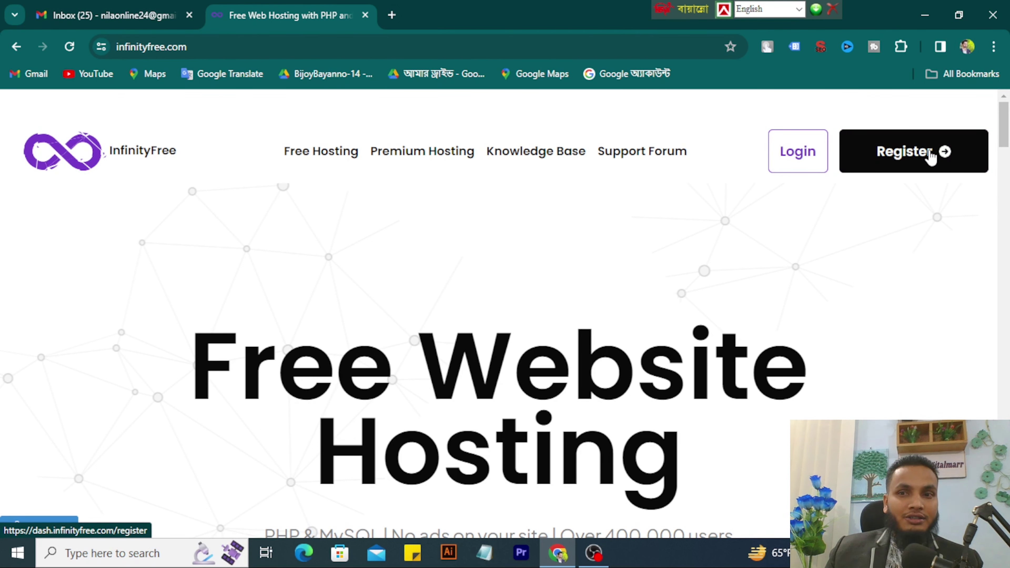
left_click(920, 165)
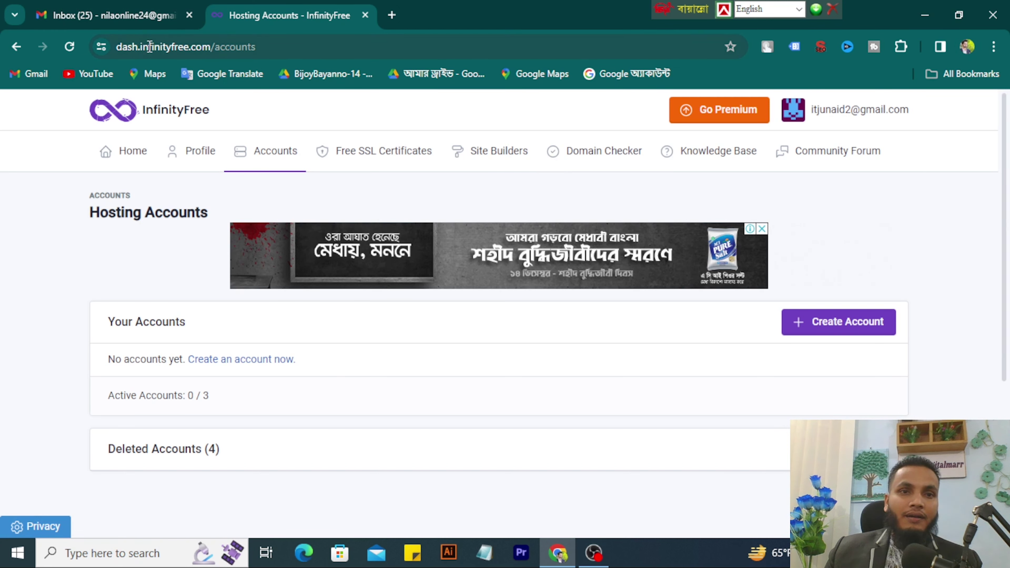
left_click(893, 114)
left_click(823, 201)
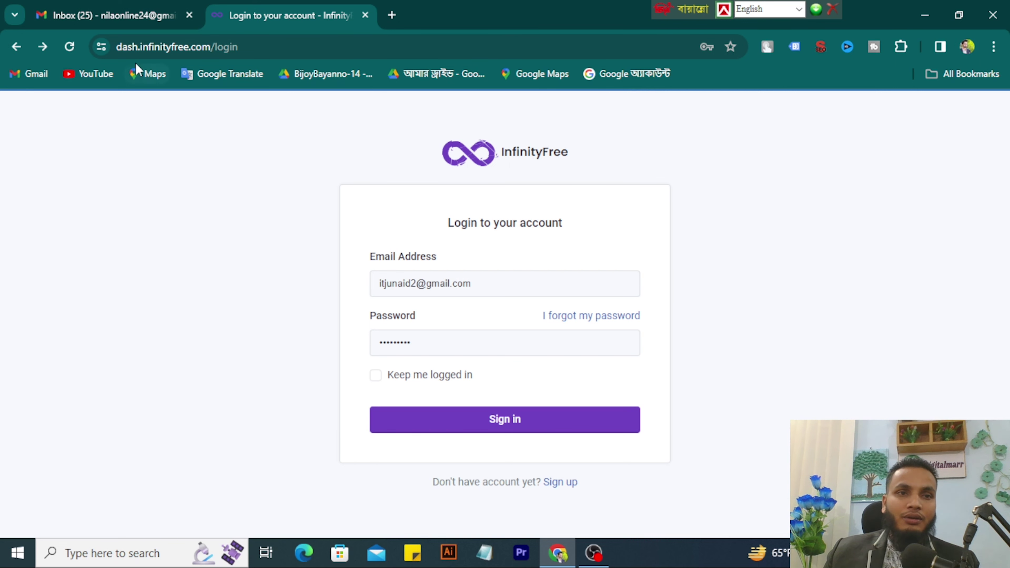
Step: Look at the sign-up form, then log in to InfinityFree with the saved credentials
left_click(15, 46)
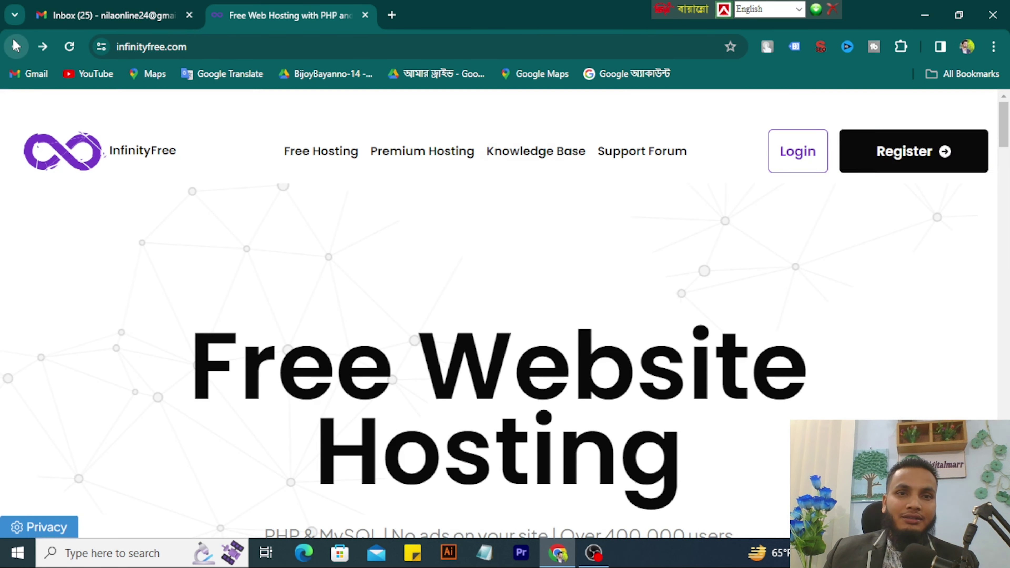
left_click(906, 153)
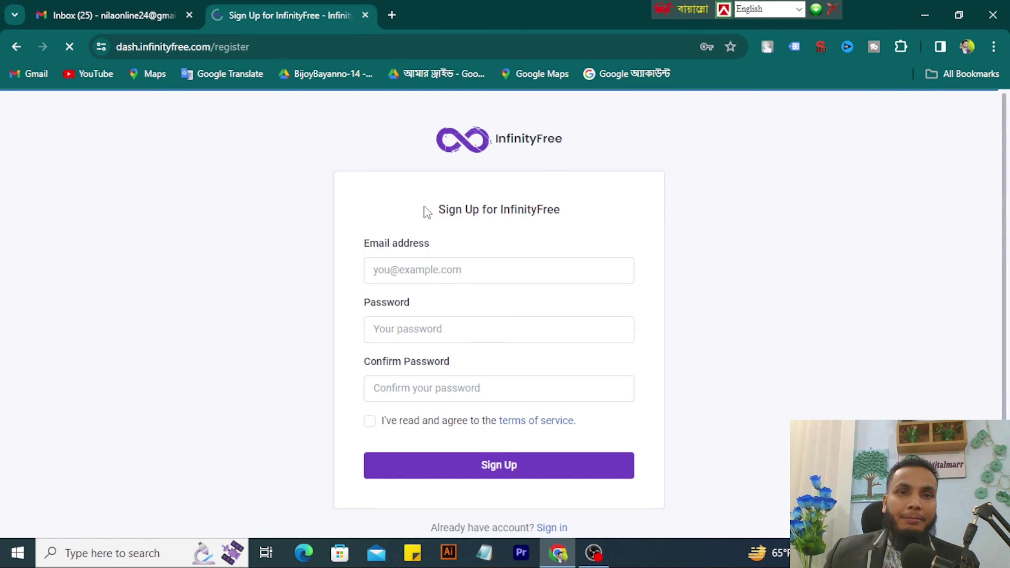
left_click(468, 271)
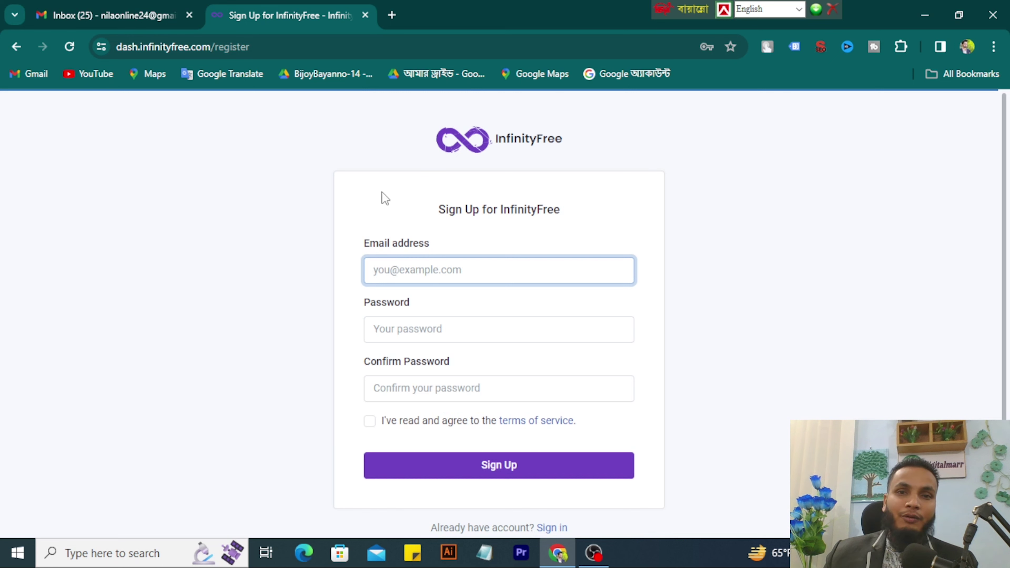
left_click(15, 47)
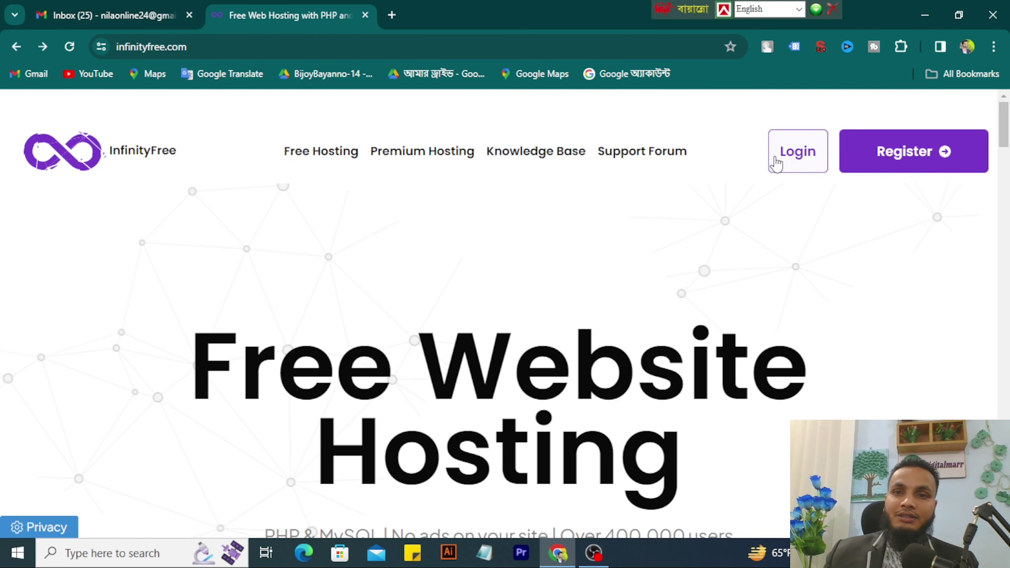
left_click(761, 146)
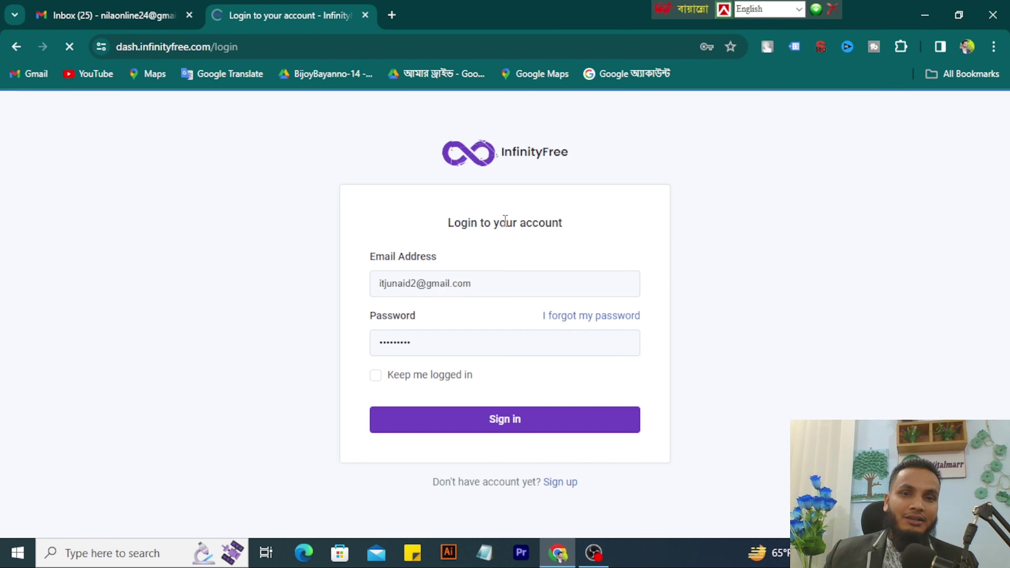
left_click(453, 410)
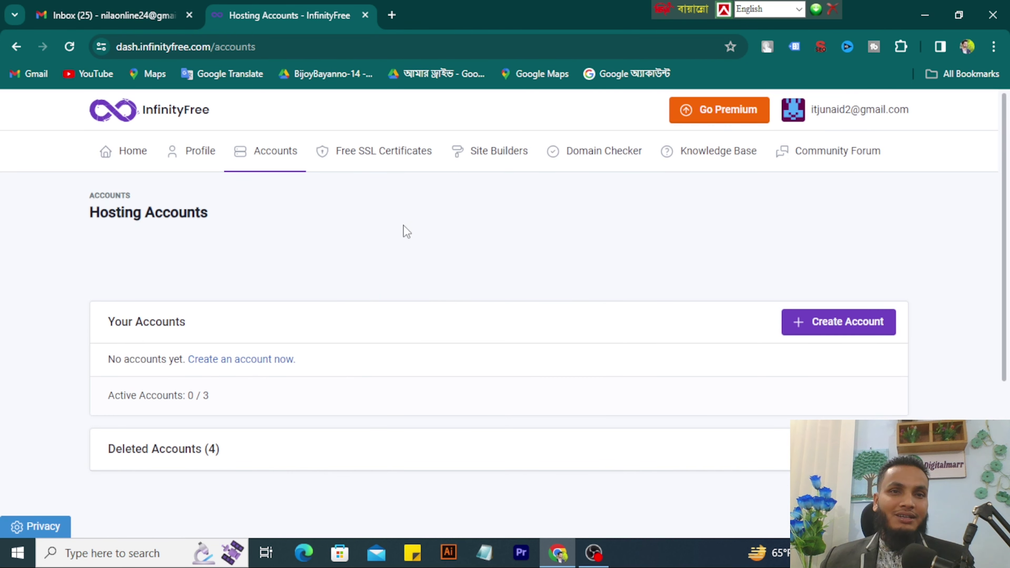
Step: Start a new hosting account on the free $0 InfinityFree plan and select the Subdomain field
left_click(858, 335)
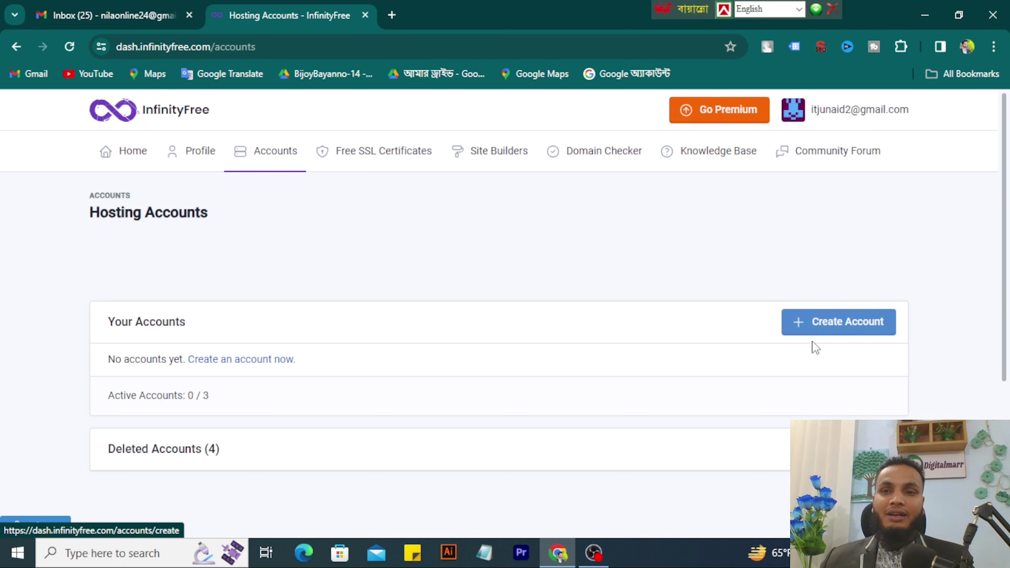
left_click(835, 336)
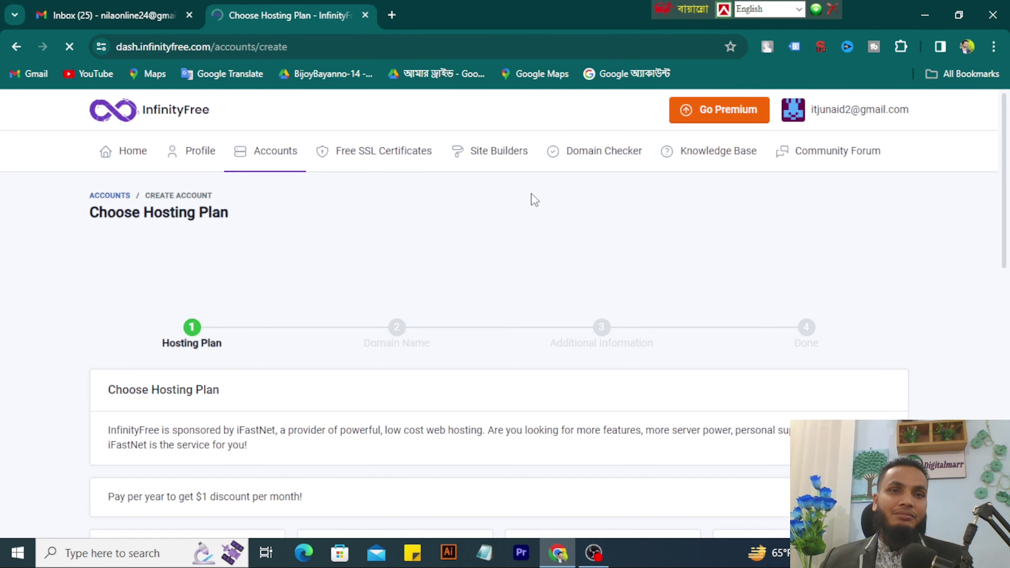
scroll(328, 229, "down", 5)
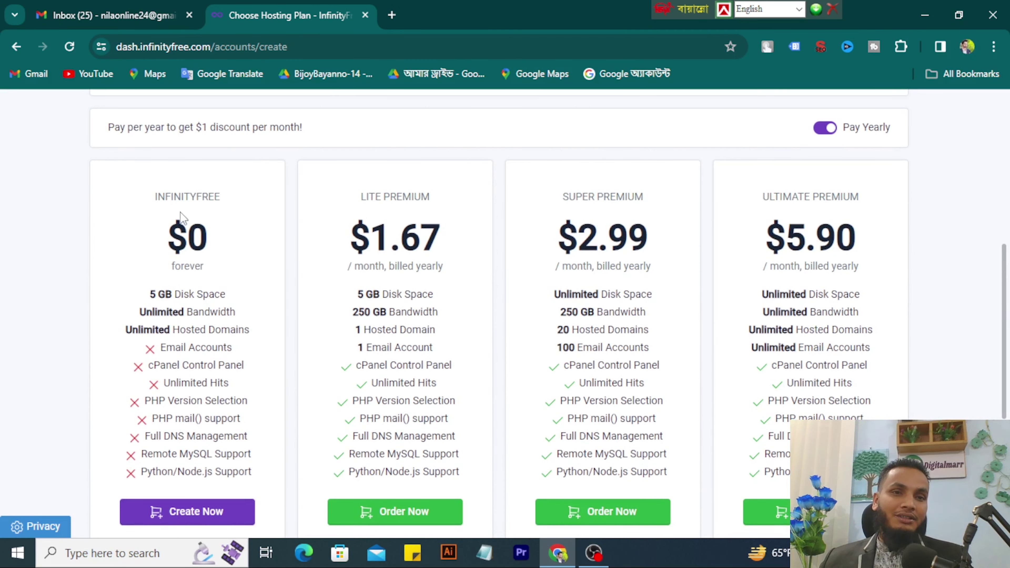
scroll(138, 446, "down", 2)
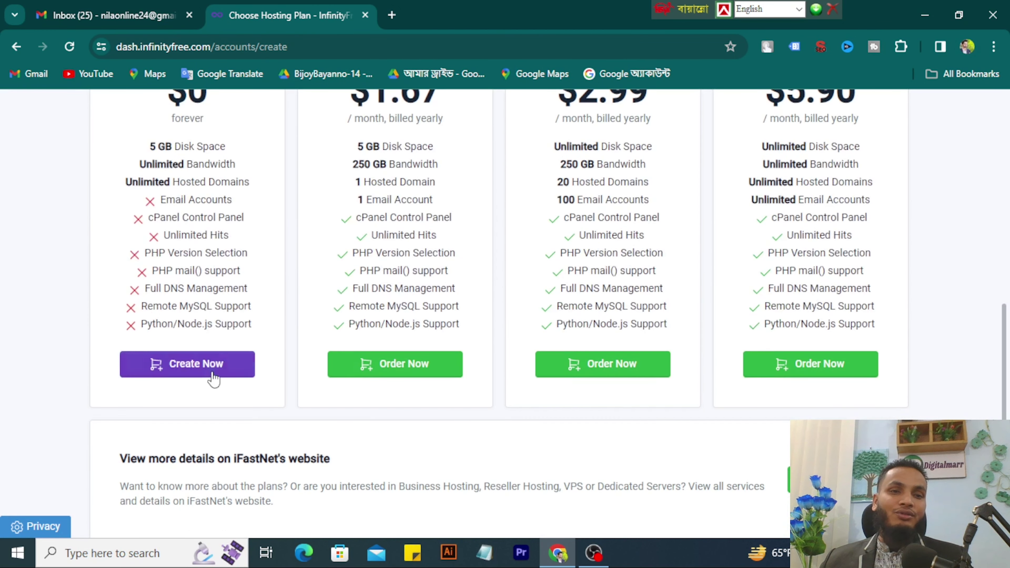
left_click(207, 376)
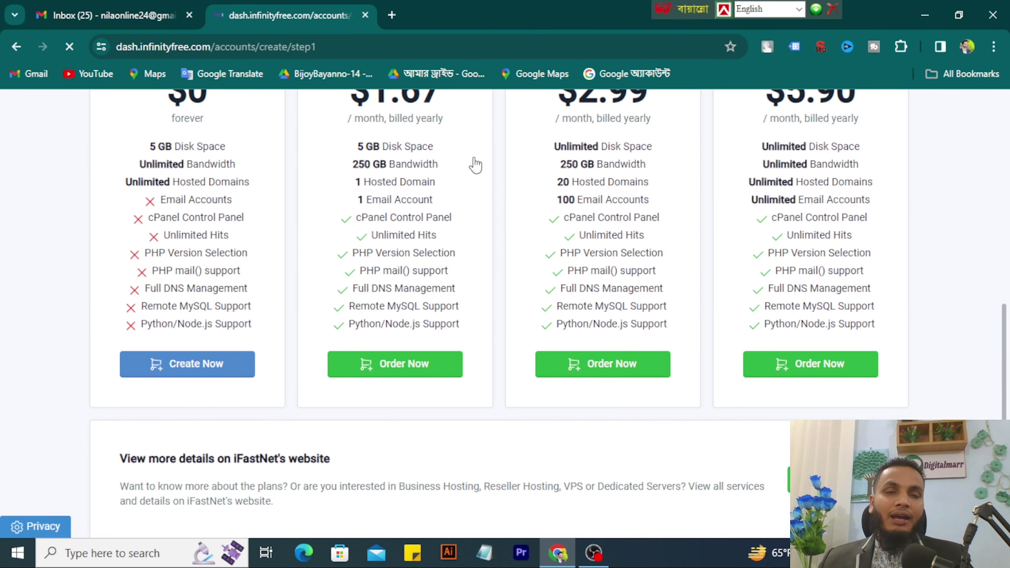
scroll(597, 303, "down", 1)
left_click(375, 365)
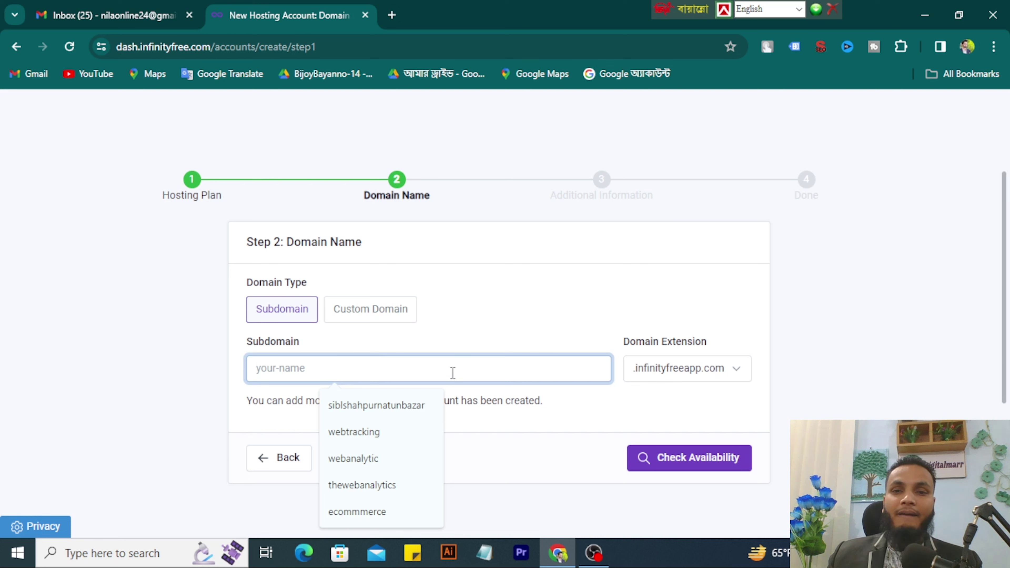
Step: Try the suggested 'webtracking' subdomain, check availability, then return to the Domain Name step
left_click(366, 433)
left_click(699, 460)
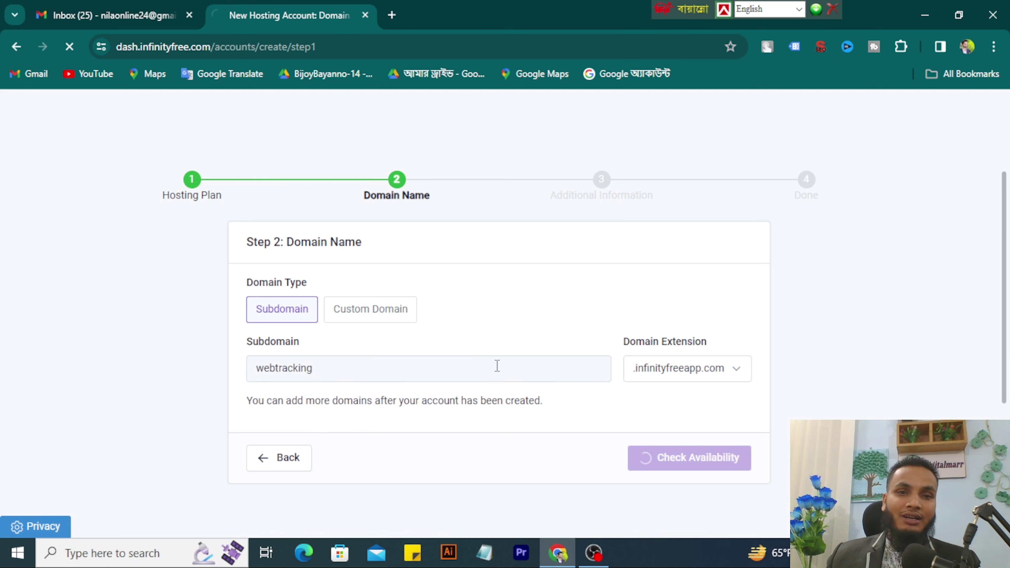
scroll(472, 327, "down", 5)
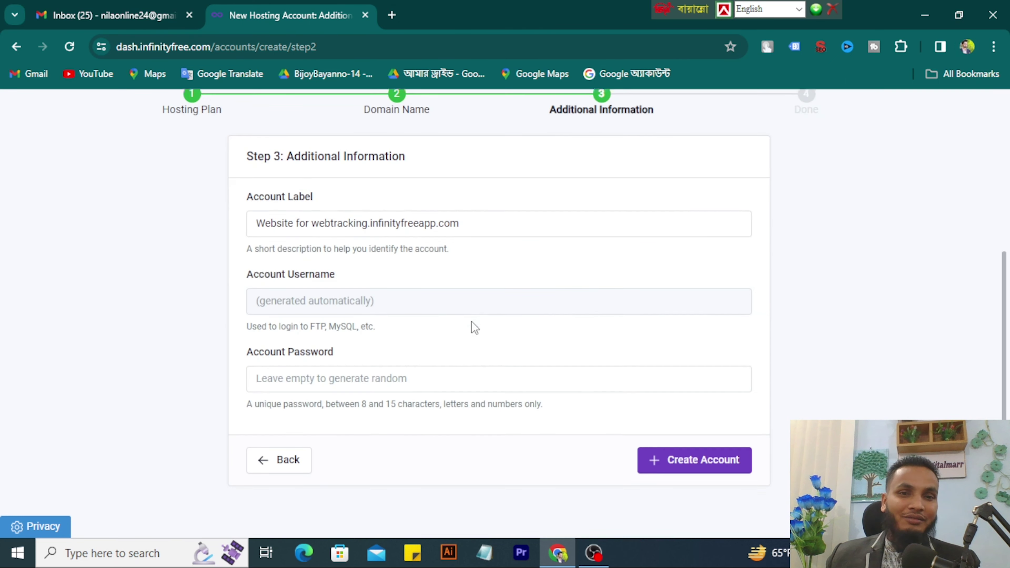
scroll(576, 294, "up", 2)
left_click(412, 219)
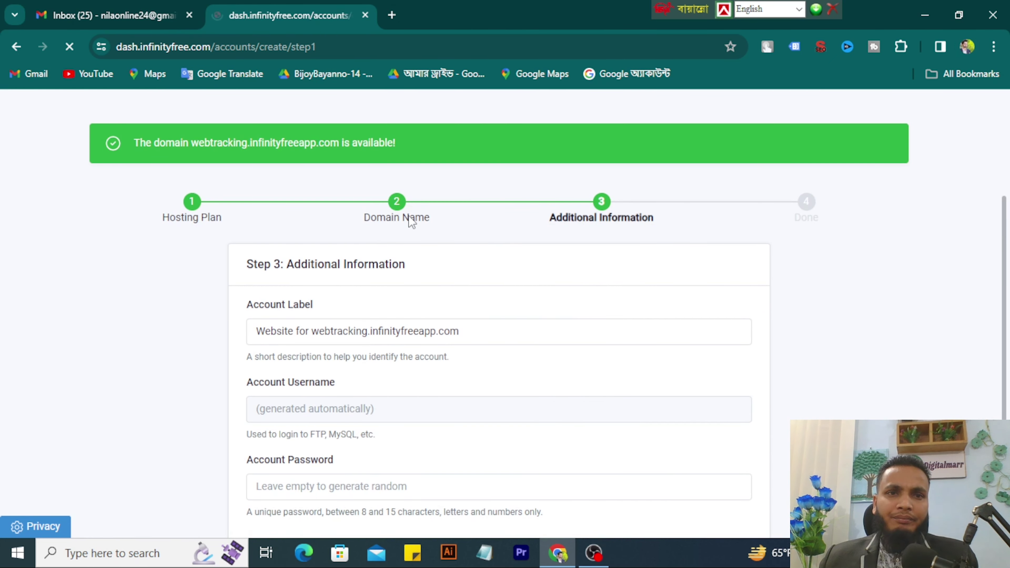
scroll(409, 215, "down", 5)
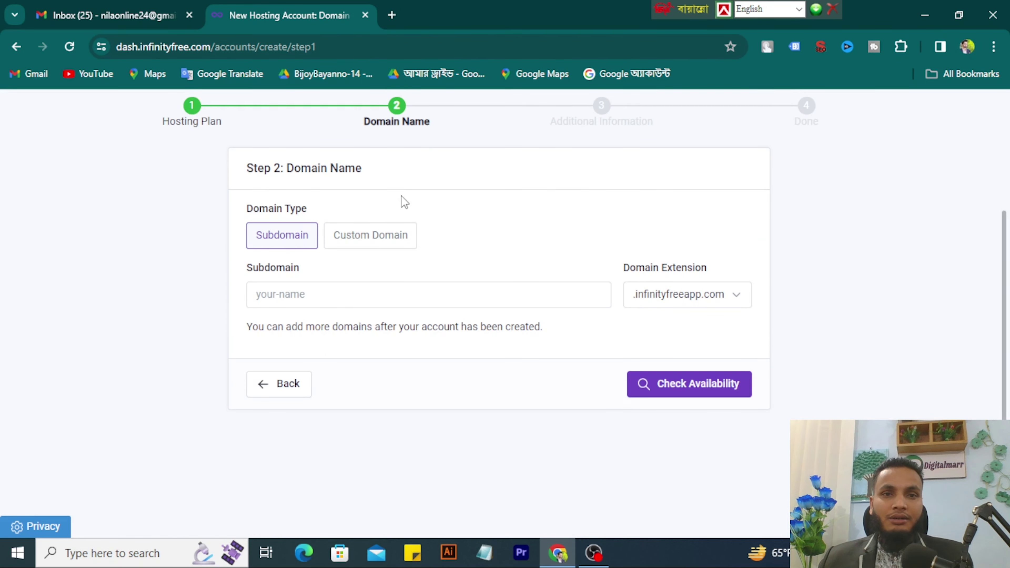
Step: Choose the .free.nf extension, enter 'emela' as the subdomain and check its availability
left_click(682, 296)
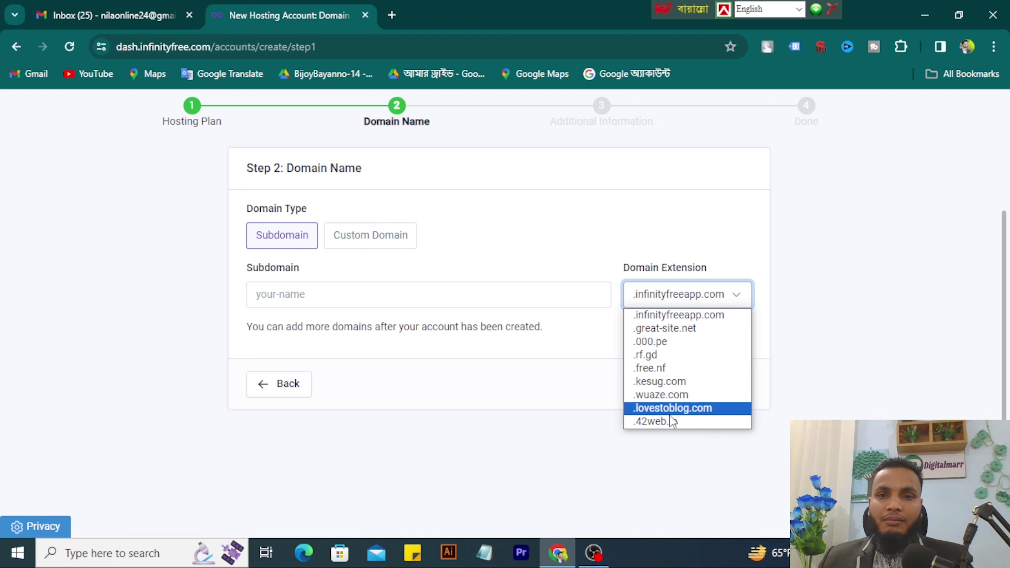
left_click(671, 373)
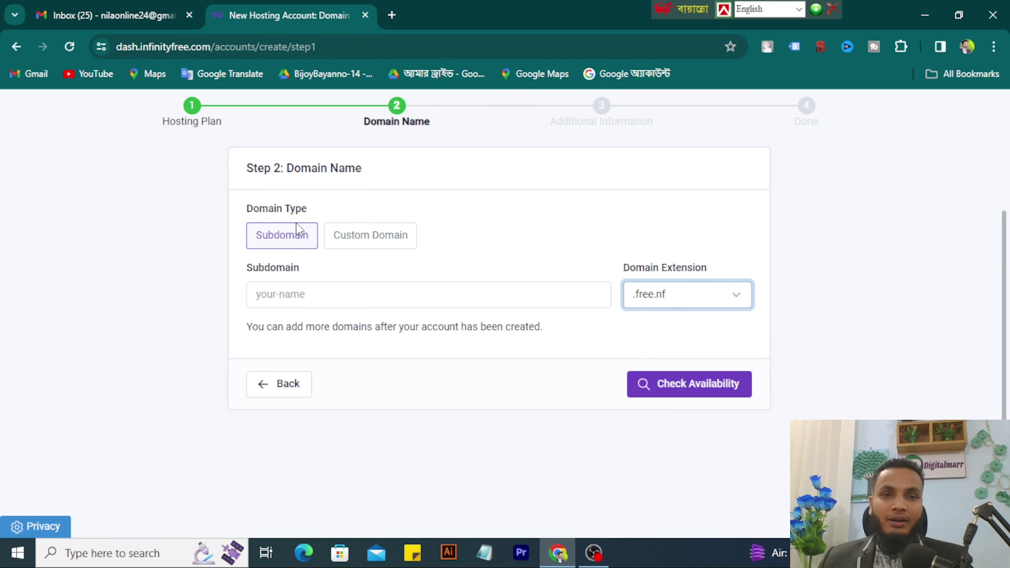
left_click(364, 292)
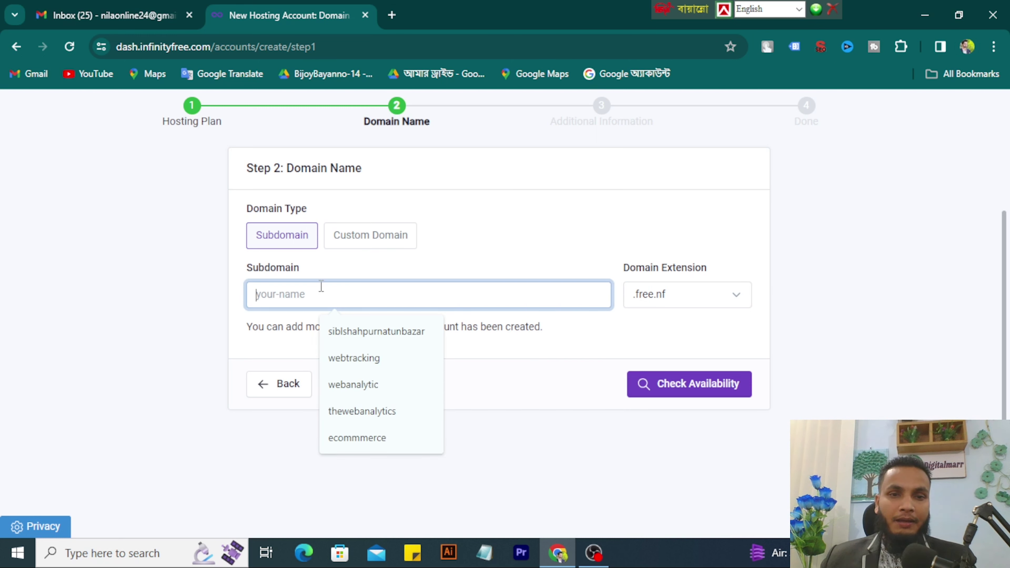
type("emela")
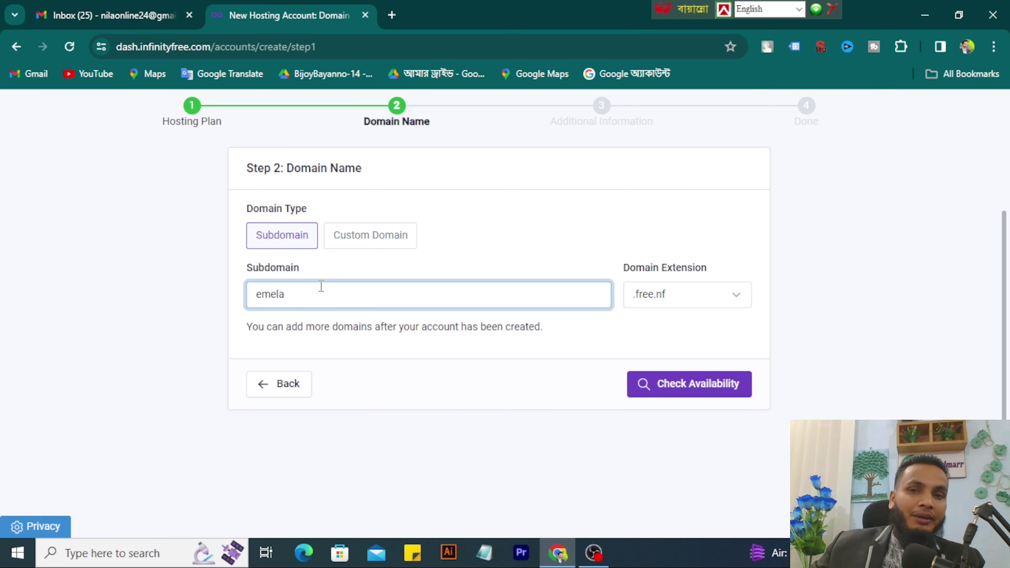
left_click(665, 399)
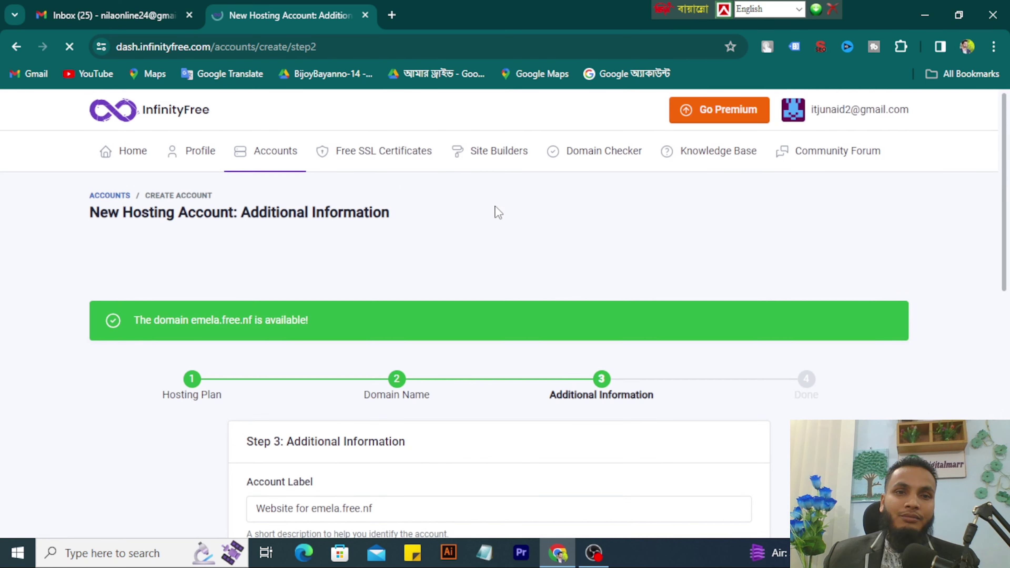
Step: Create the emela.free.nf account, leaving Account Username and Password blank
scroll(309, 196, "down", 3)
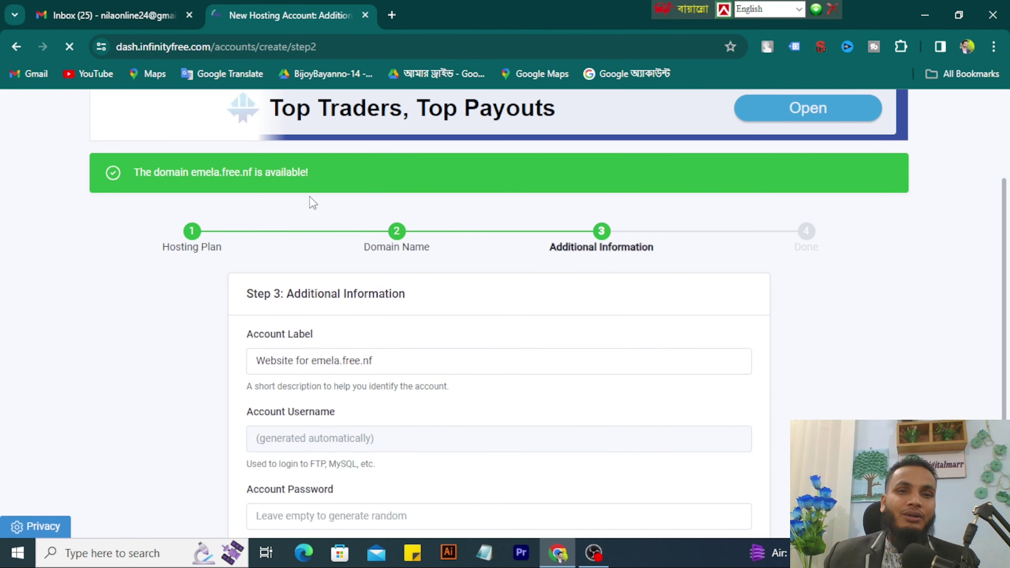
scroll(457, 229, "down", 2)
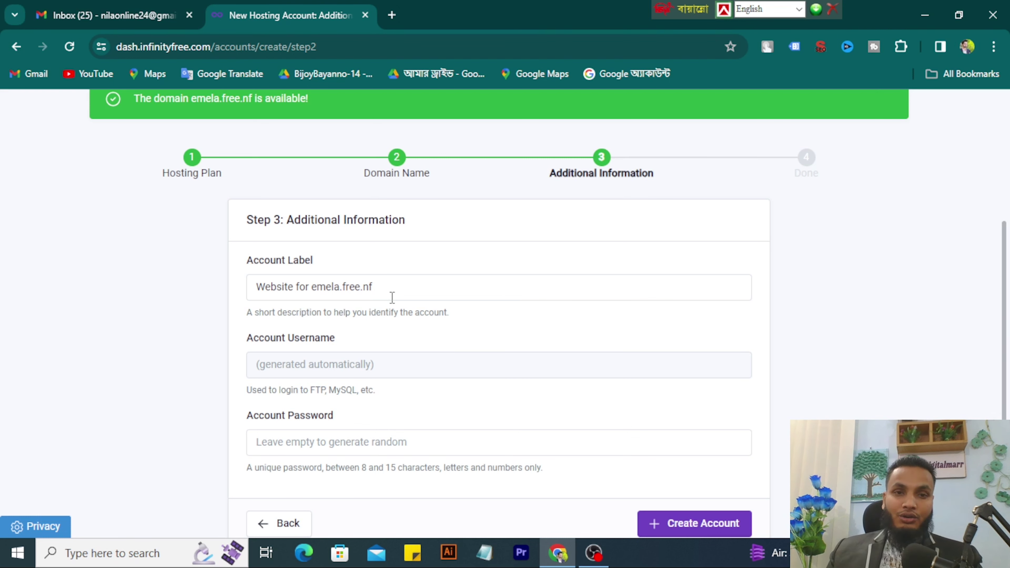
scroll(434, 234, "down", 3)
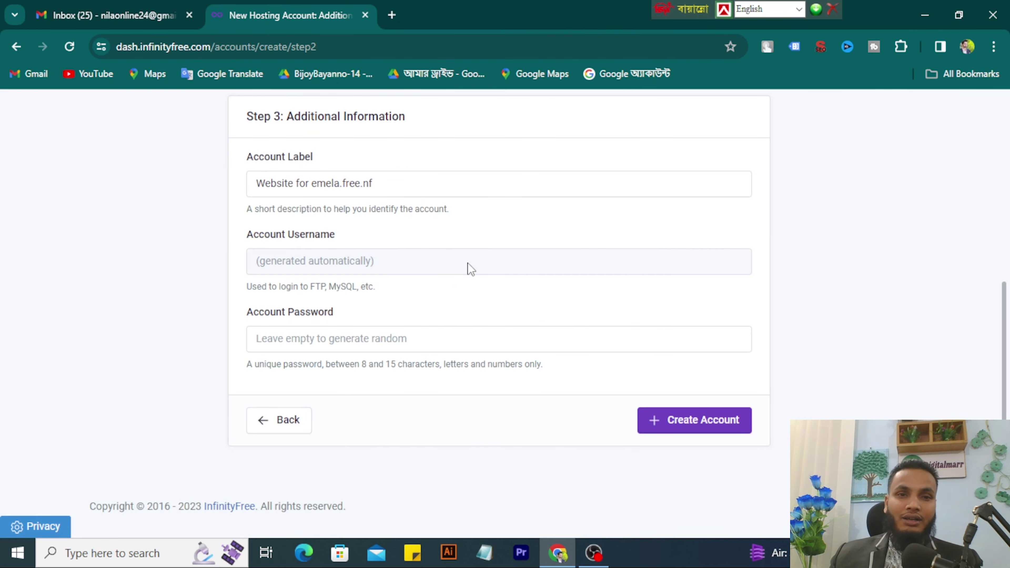
left_click(705, 430)
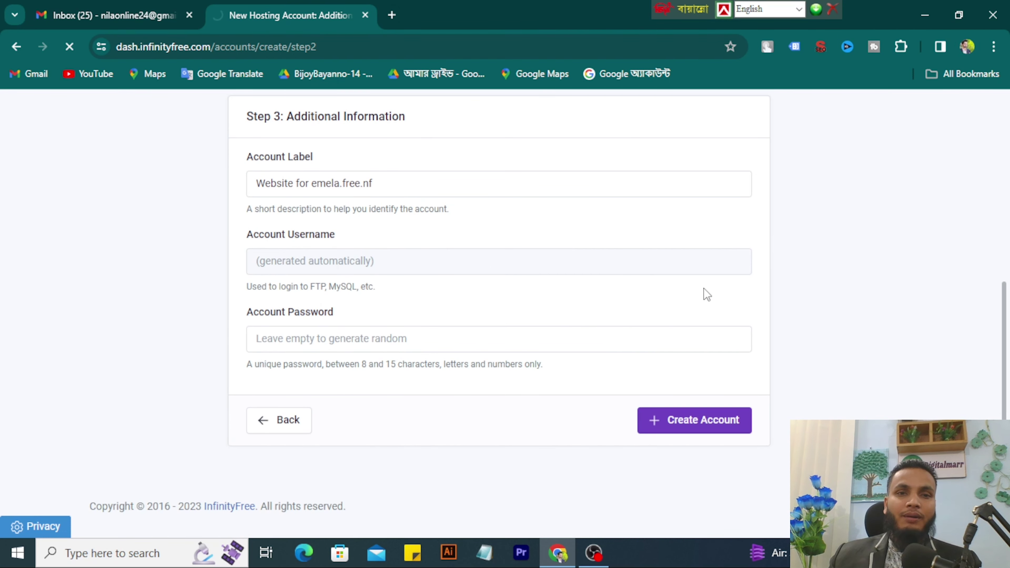
scroll(688, 298, "up", 5)
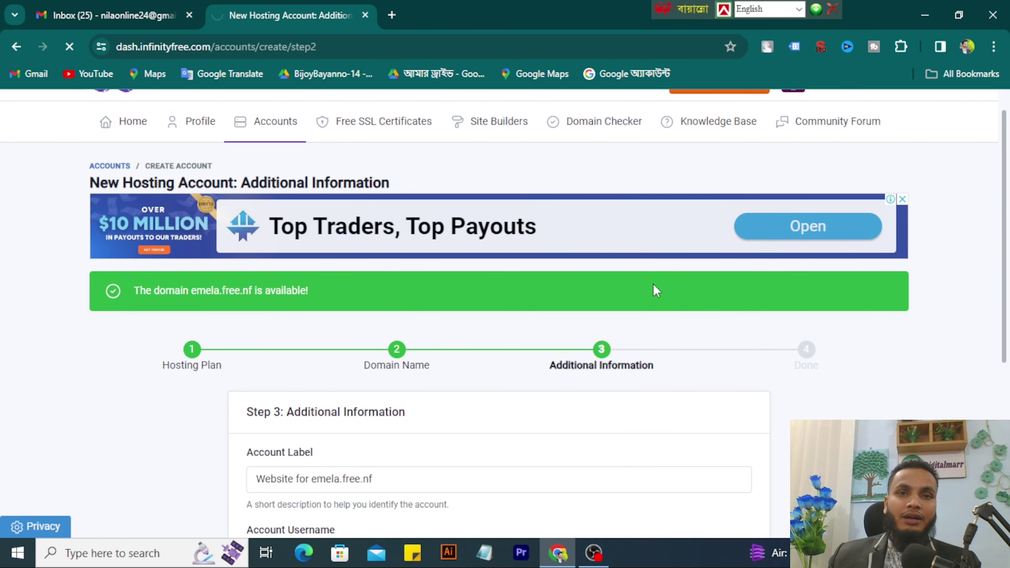
scroll(663, 280, "down", 5)
scroll(747, 281, "down", 3)
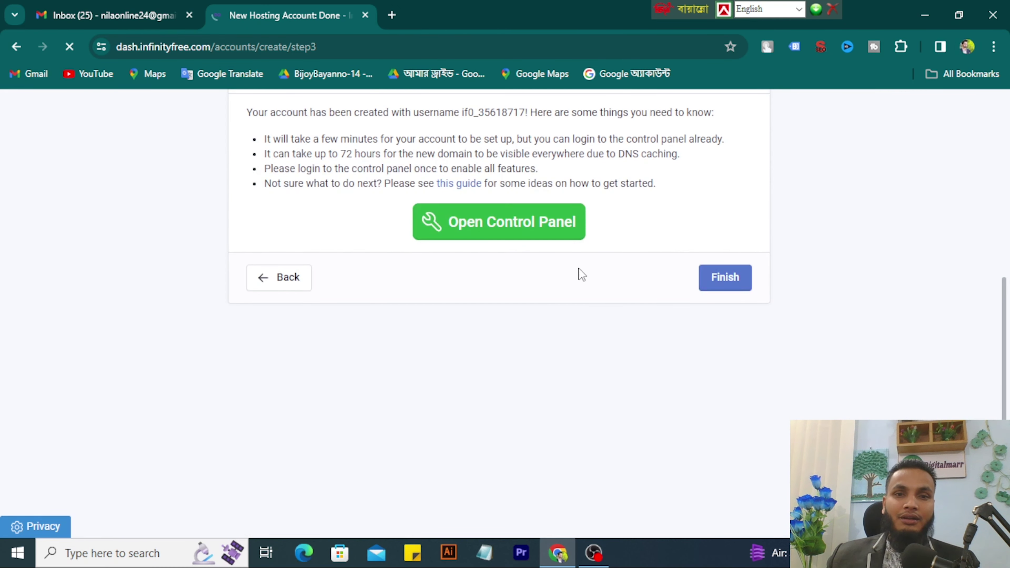
scroll(837, 294, "up", 5)
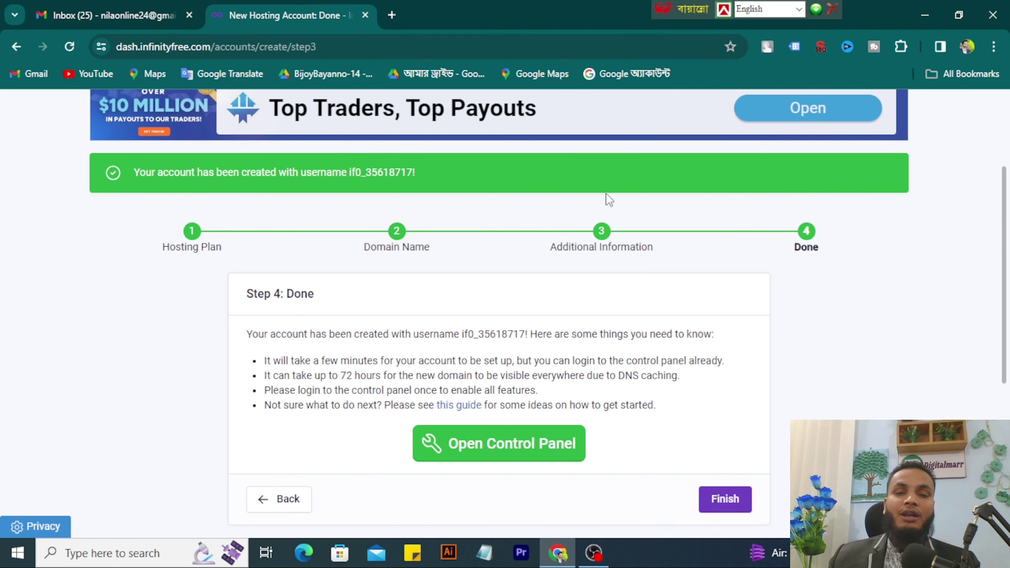
scroll(609, 197, "down", 2)
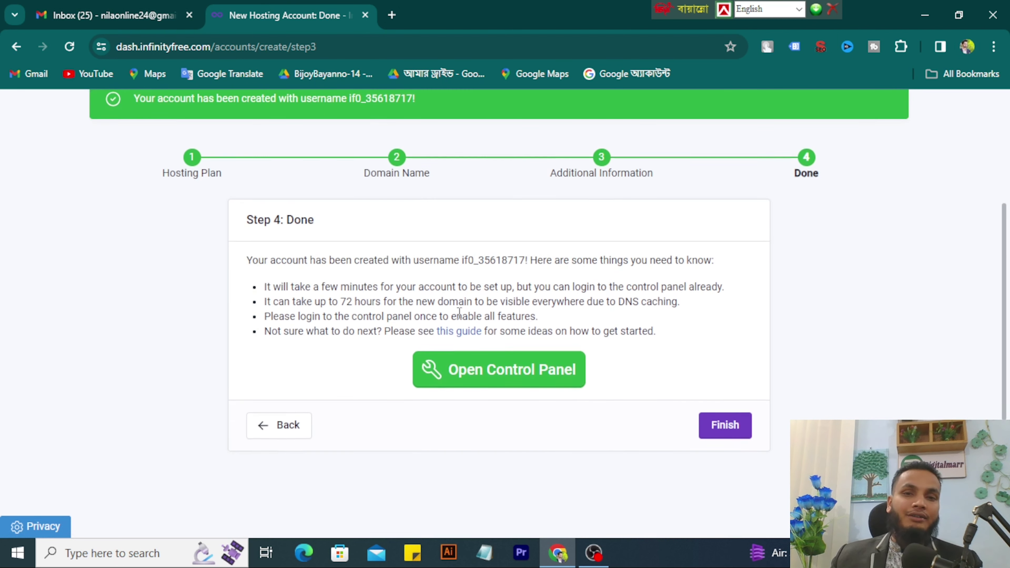
Step: Open the new account's control panel and approve InfinityFree's service e-mails
left_click(495, 376)
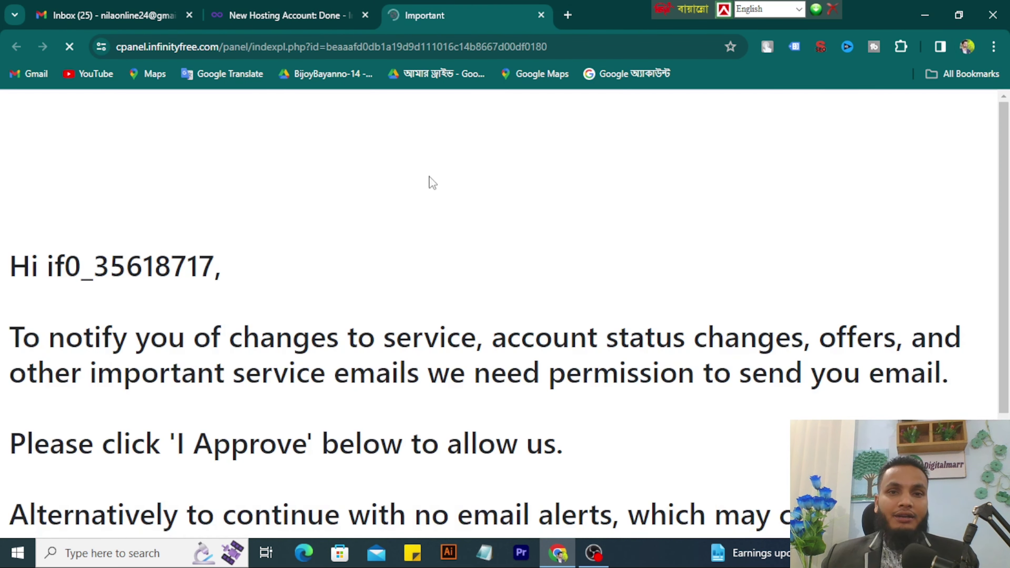
scroll(449, 239, "down", 4)
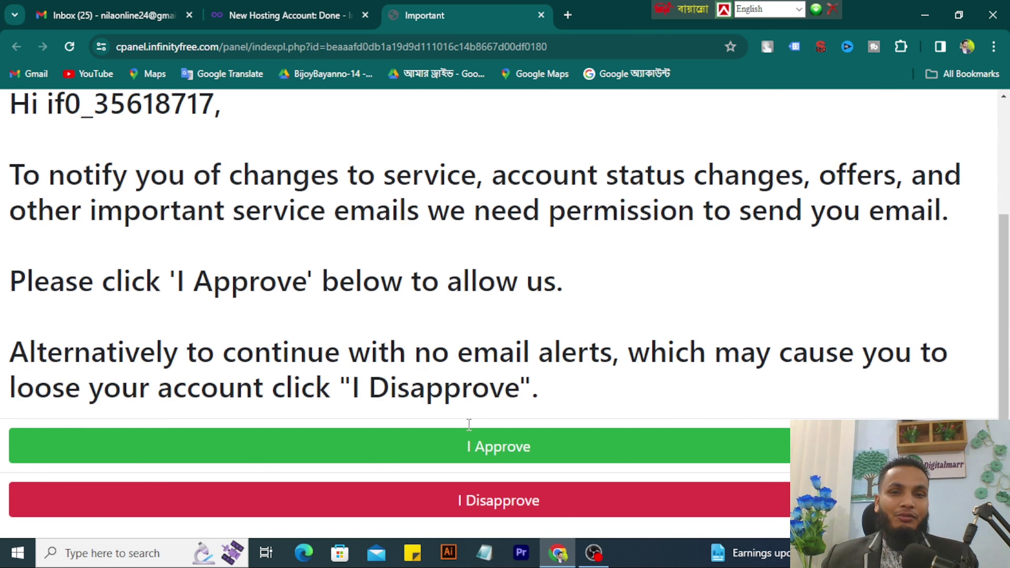
left_click(509, 449)
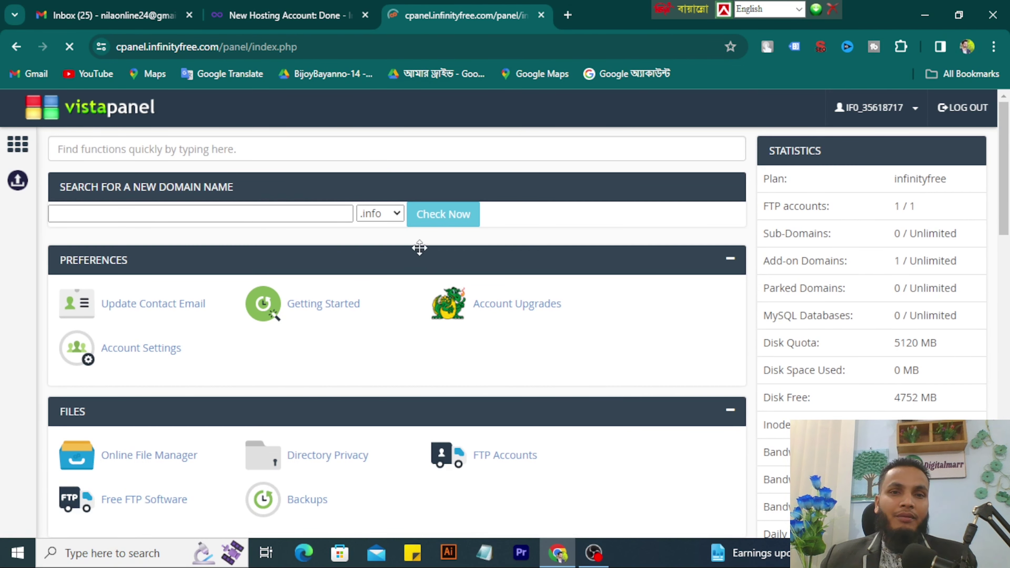
Step: Launch the Softaculous Apps Installer from VistaPanel's Software section
scroll(418, 244, "down", 15)
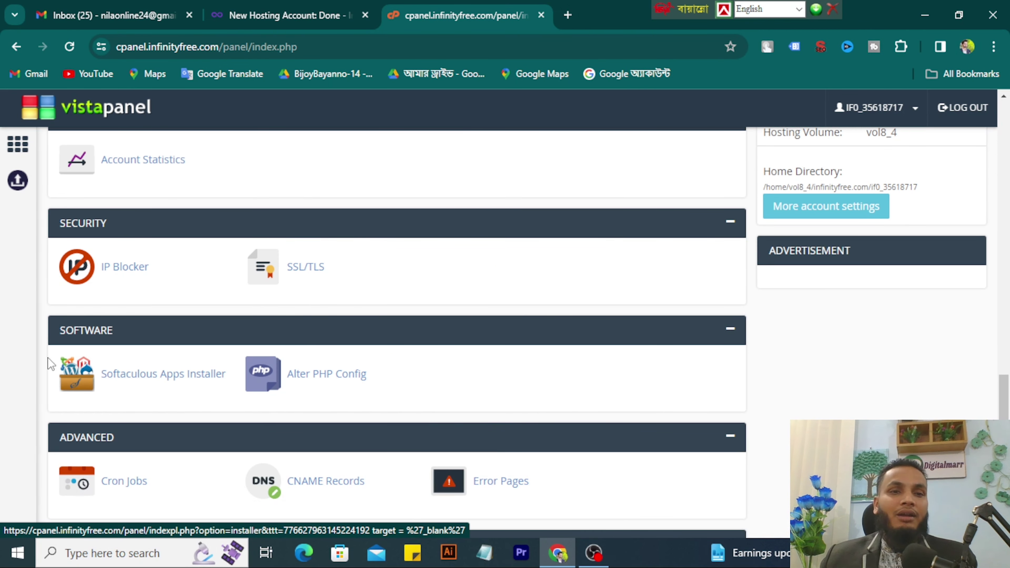
left_click(117, 374)
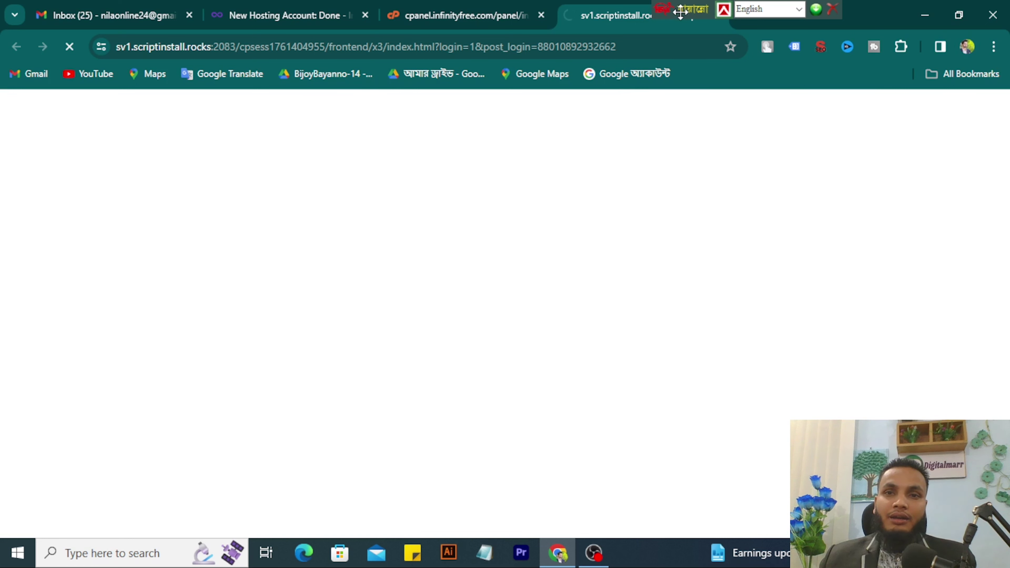
left_click_drag(677, 9, 774, 9)
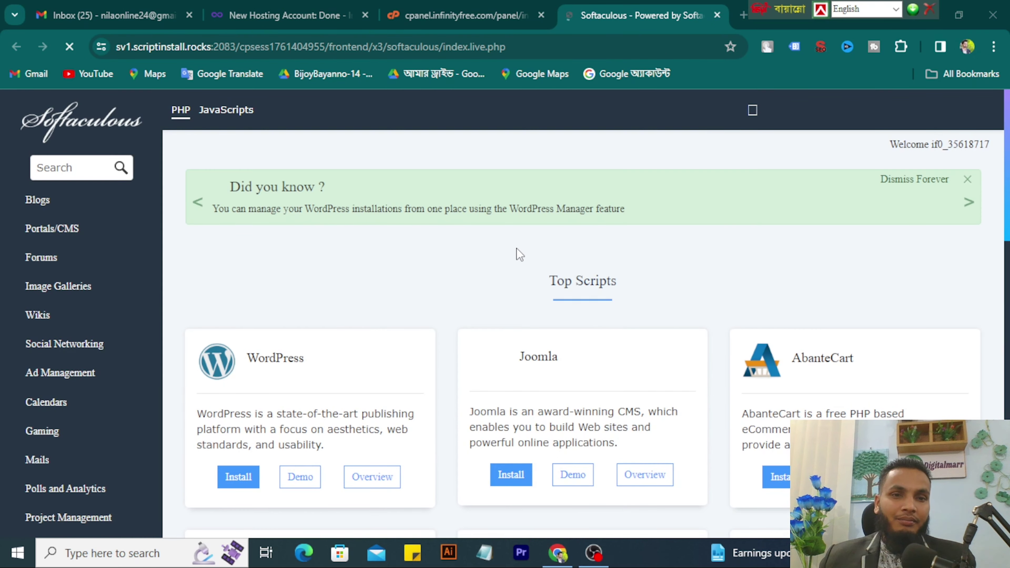
Step: View the WordPress overview in Softaculous, showing version 6.4.2 at 66.58 MB
scroll(672, 378, "down", 5)
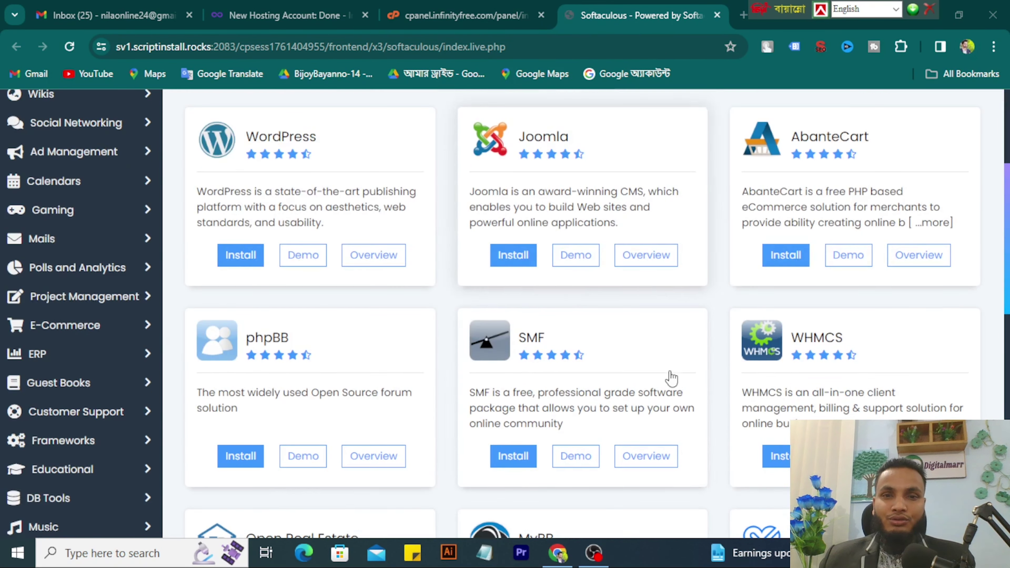
scroll(582, 406, "down", 5)
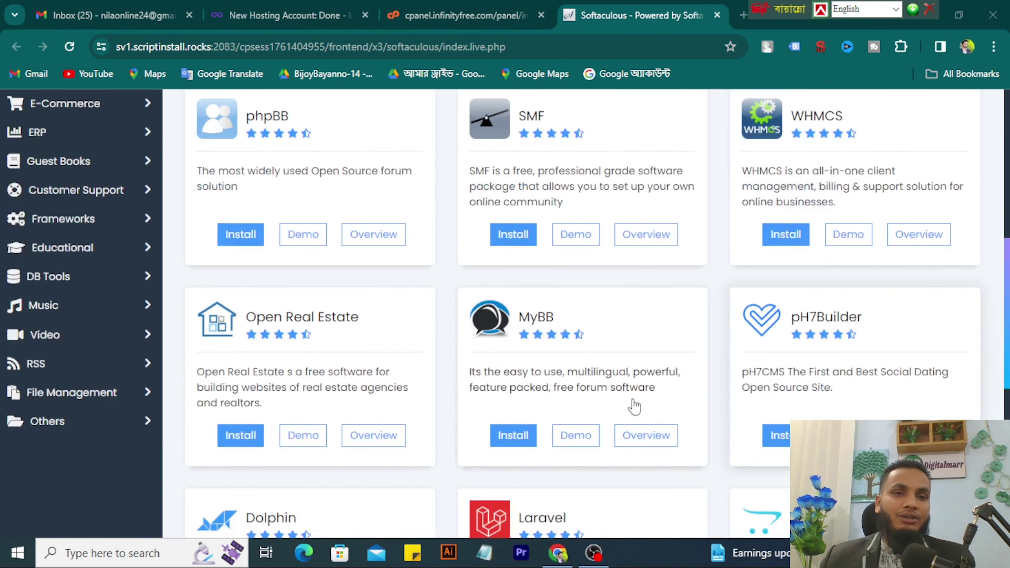
scroll(635, 406, "up", 10)
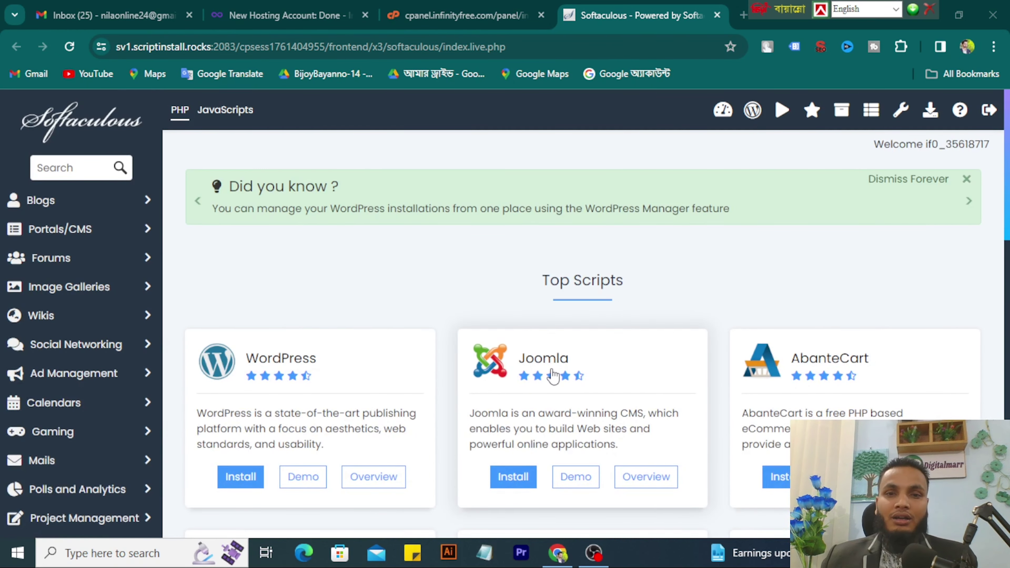
left_click(383, 480)
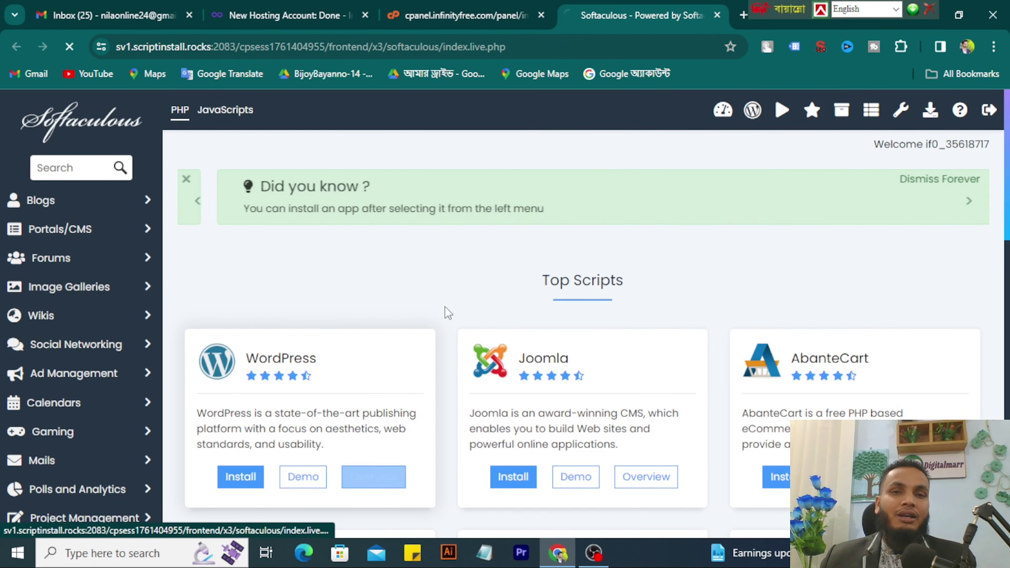
scroll(760, 318, "down", 3)
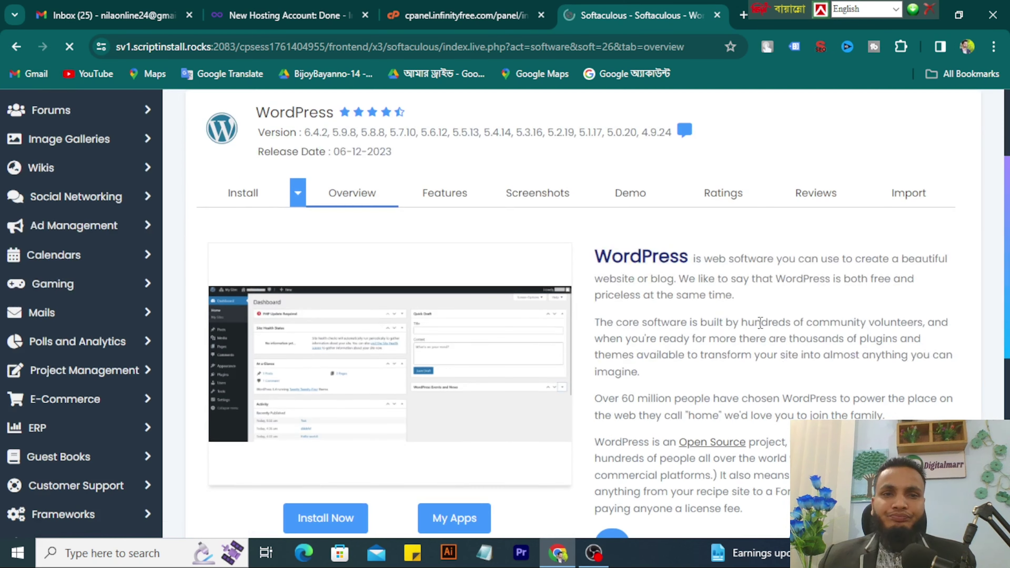
scroll(761, 323, "down", 3)
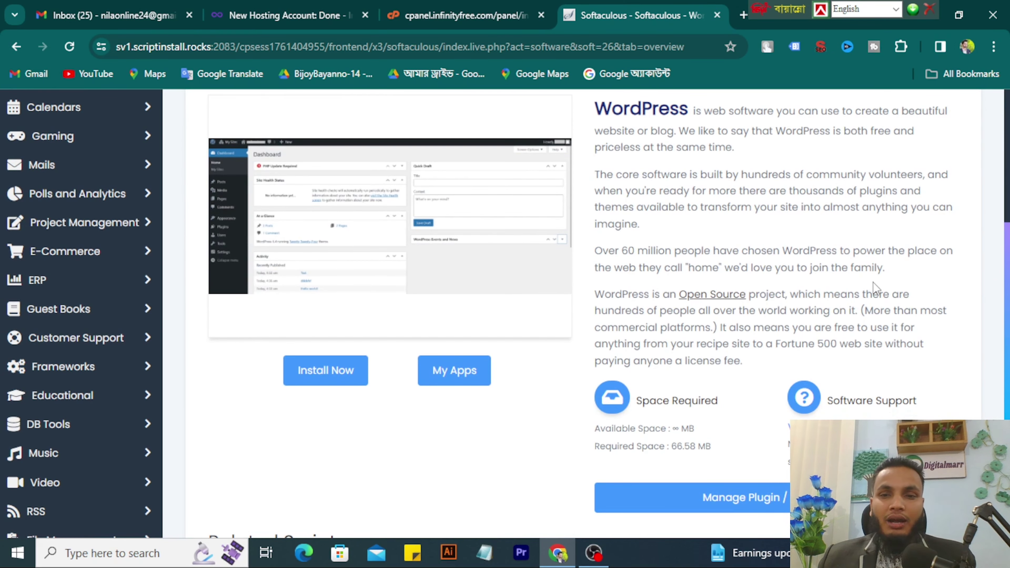
scroll(447, 275, "down", 3)
scroll(599, 250, "up", 8)
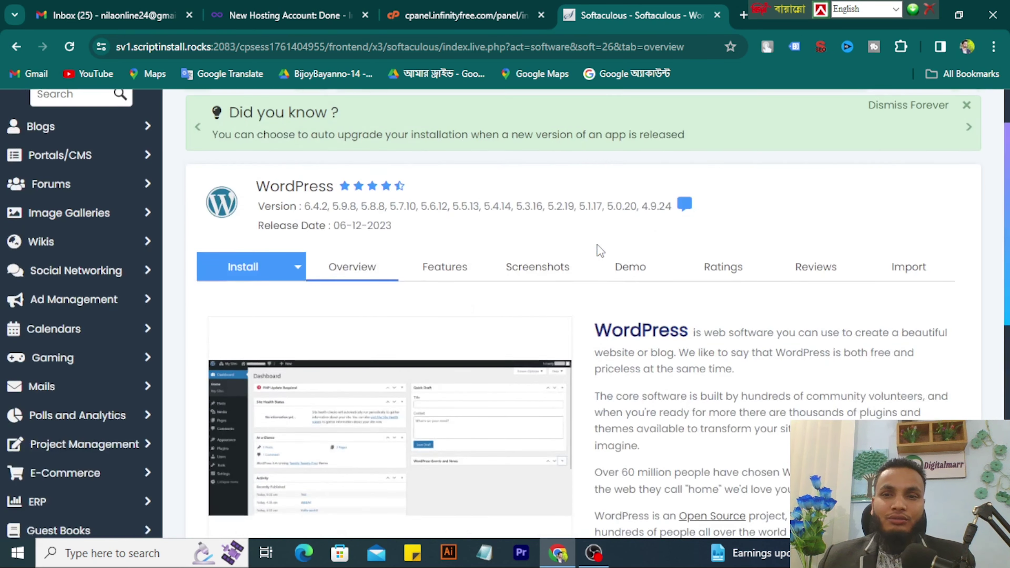
scroll(599, 251, "down", 10)
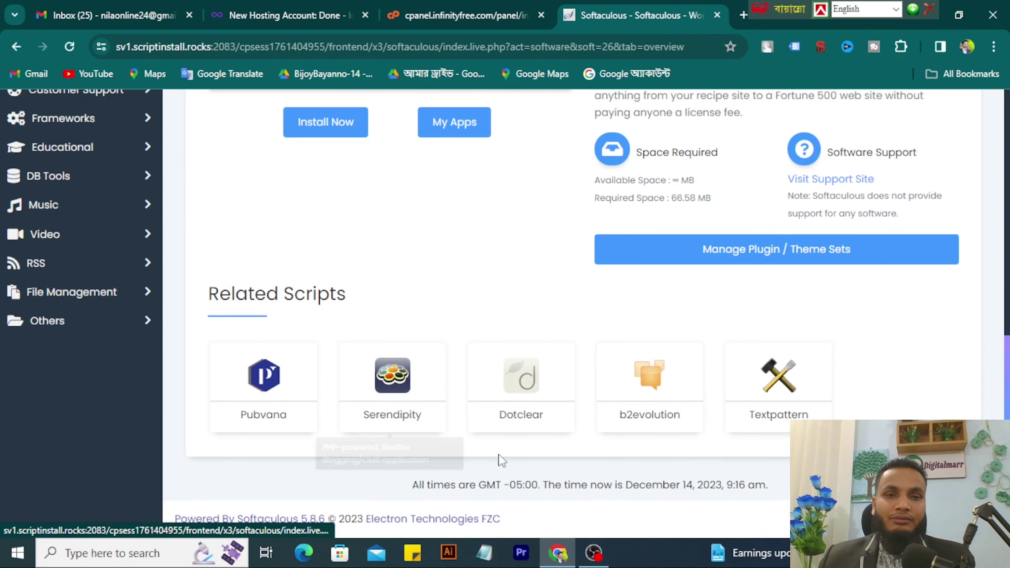
scroll(485, 348, "up", 6)
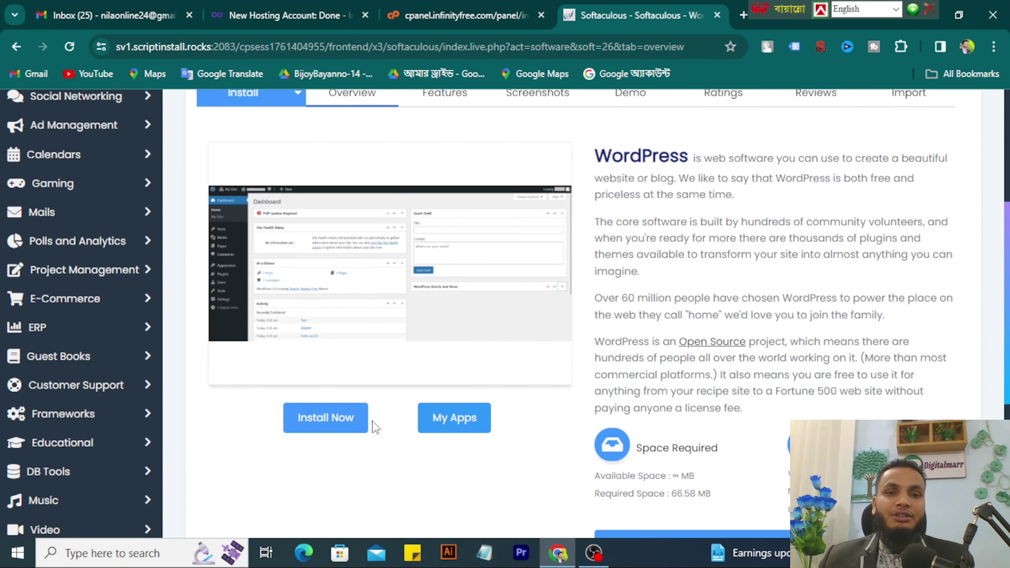
Step: Open the WordPress install form and try filling the admin login from saved suggestions
left_click(323, 418)
scroll(618, 264, "down", 5)
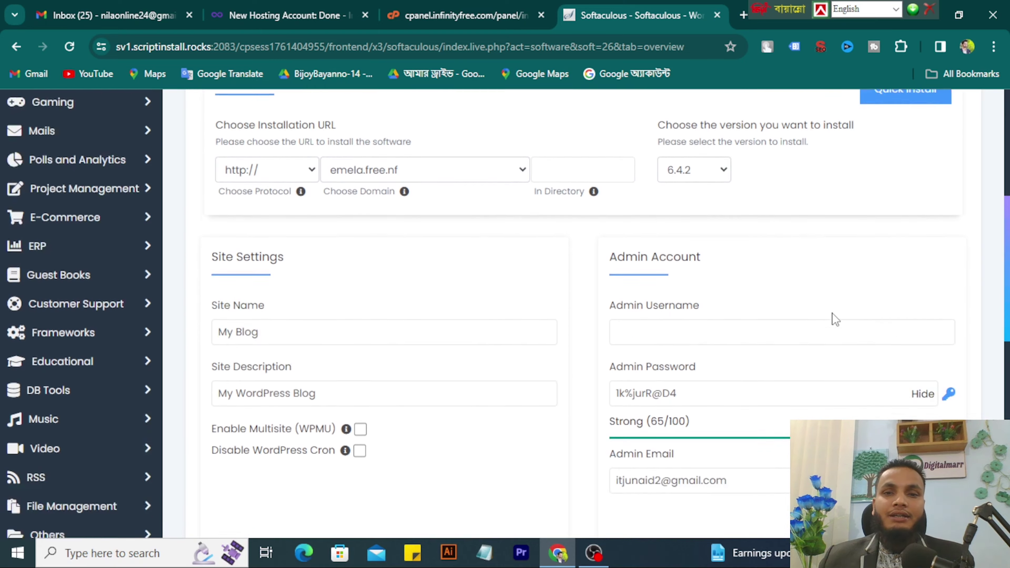
scroll(566, 352, "down", 3)
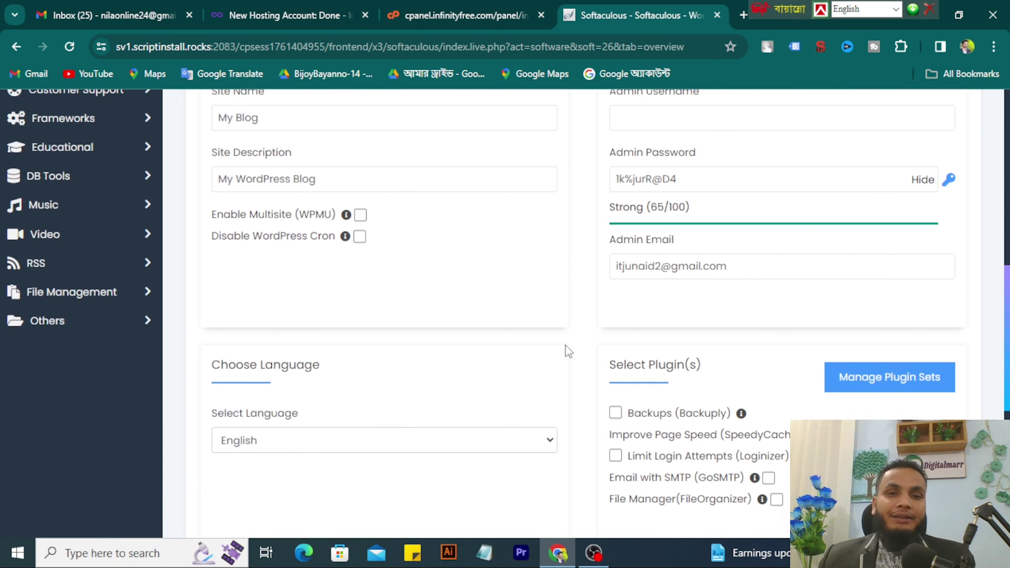
scroll(542, 341, "up", 10)
scroll(652, 287, "down", 20)
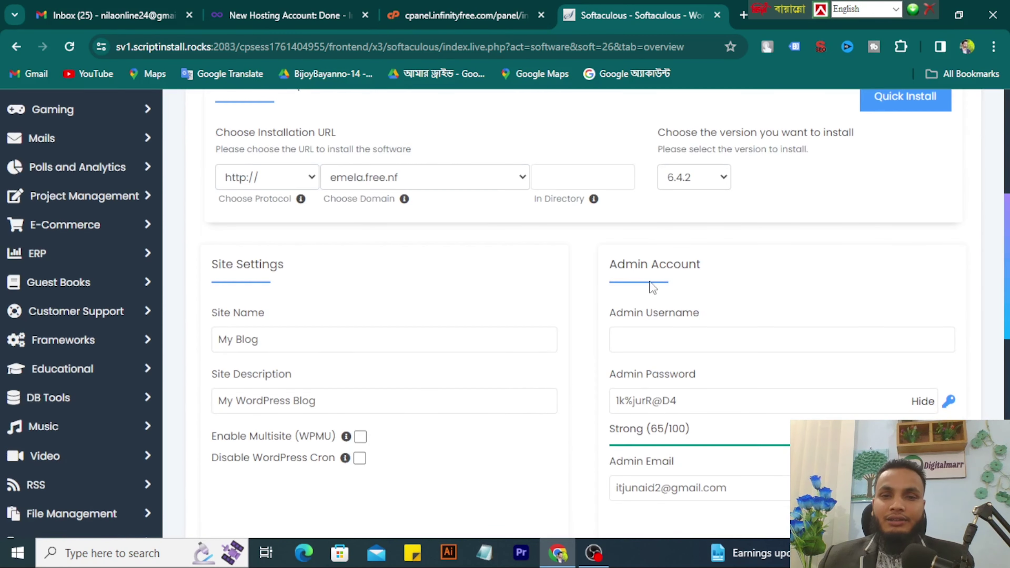
scroll(737, 271, "up", 15)
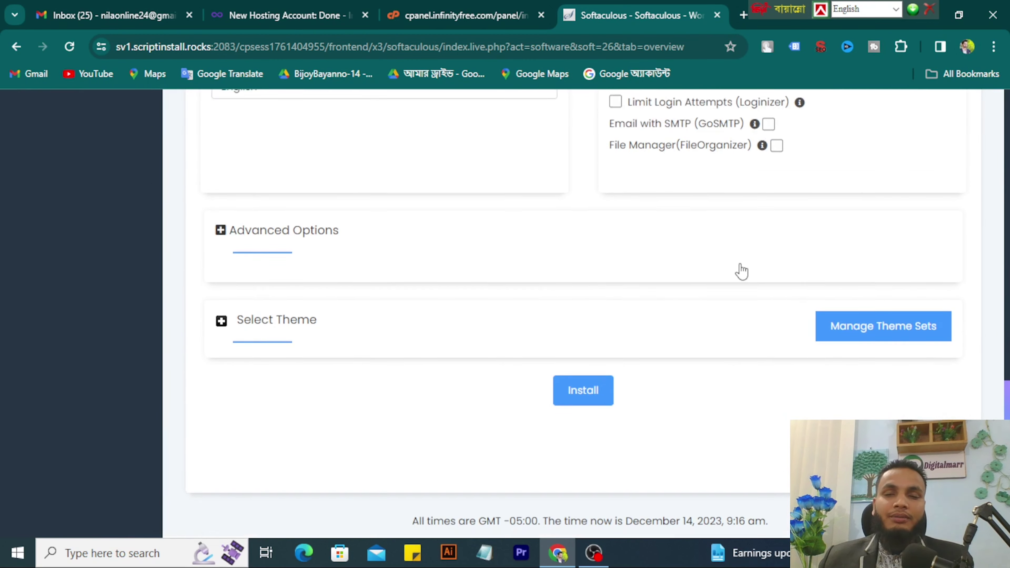
left_click(698, 255)
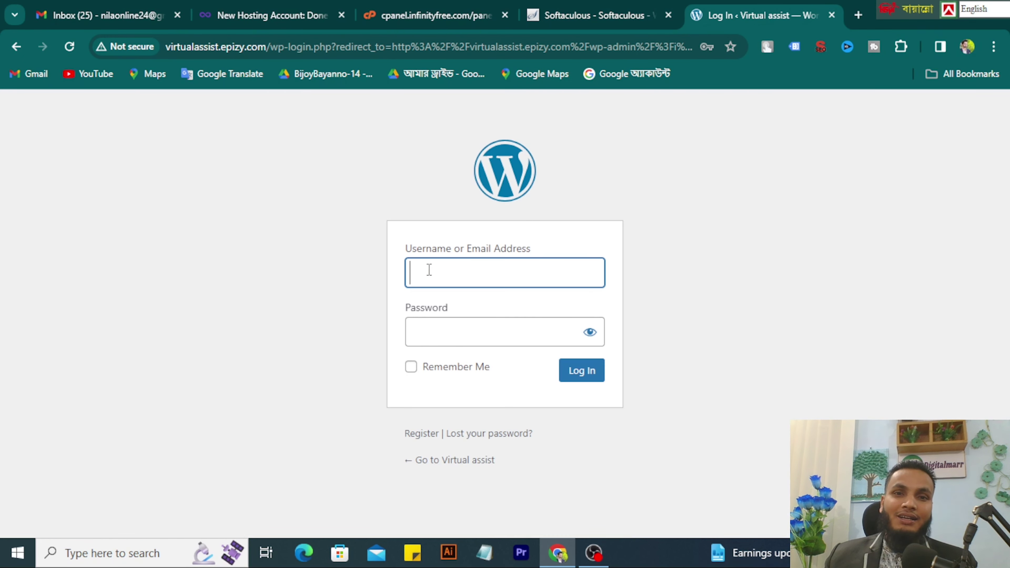
left_click(492, 268)
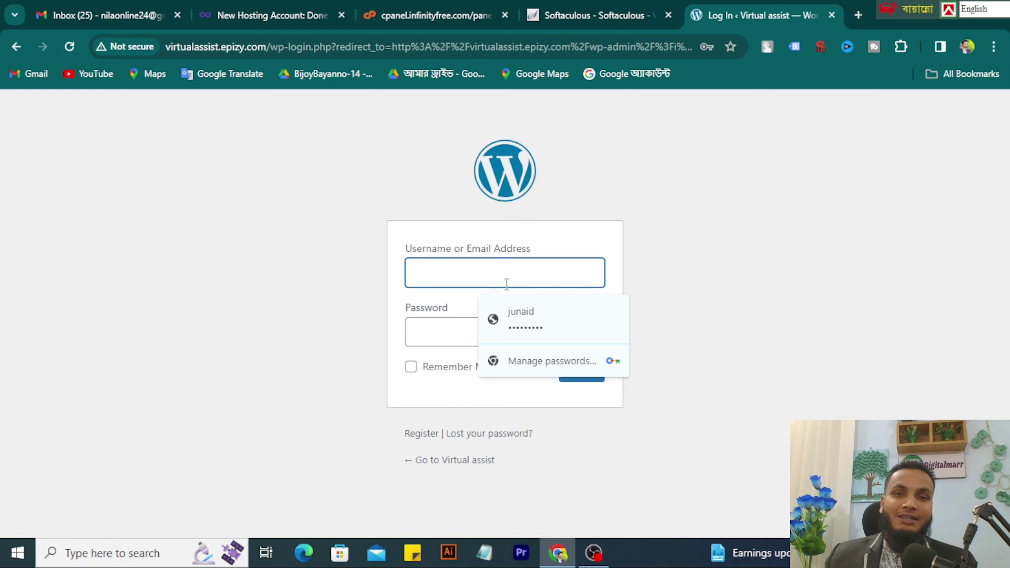
left_click(517, 318)
Step: Enter the admin username and replace the generated admin password with a new strong one
left_click(603, 15)
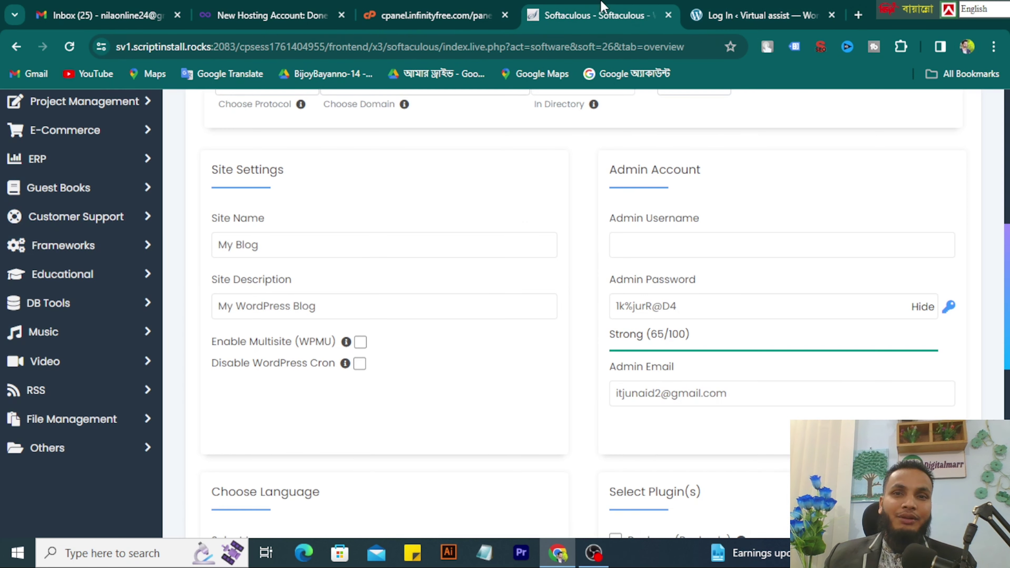
left_click(654, 243)
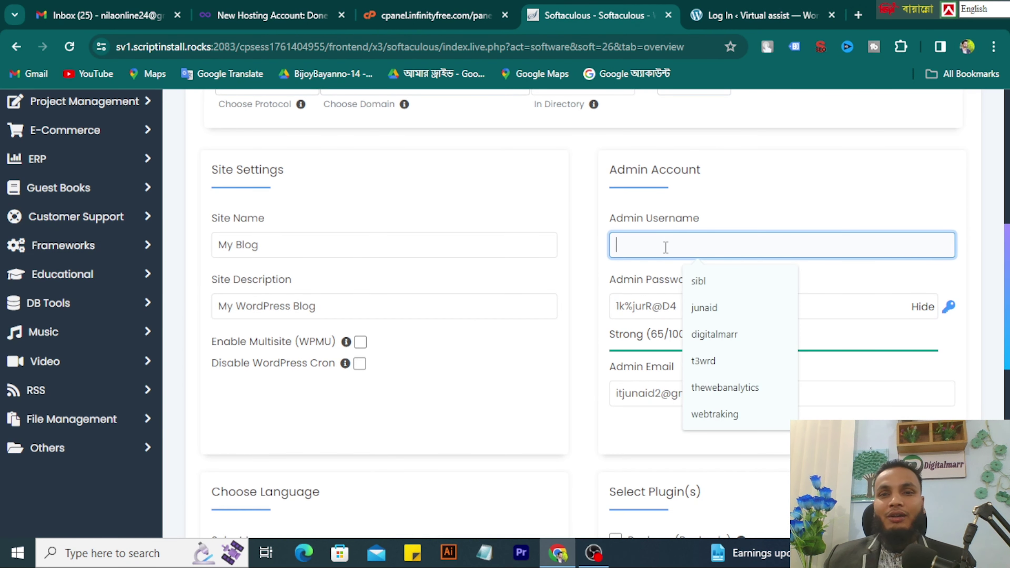
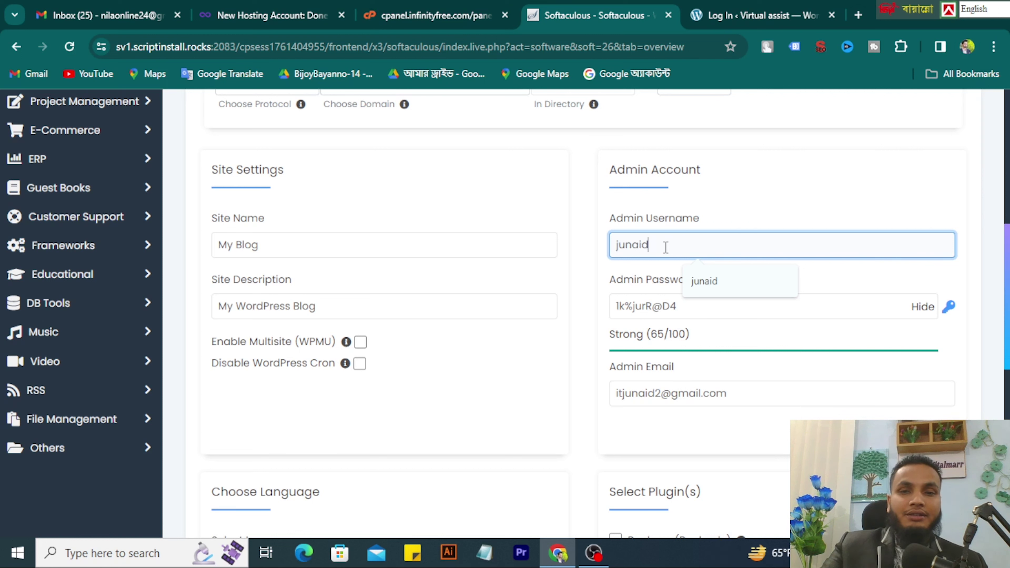
left_click(704, 309)
key("BackSpace")
key("BackSpace")
key("BackSpace")
key("BackSpace")
key("BackSpace")
key("BackSpace")
key("BackSpace")
key("BackSpace")
key("BackSpace")
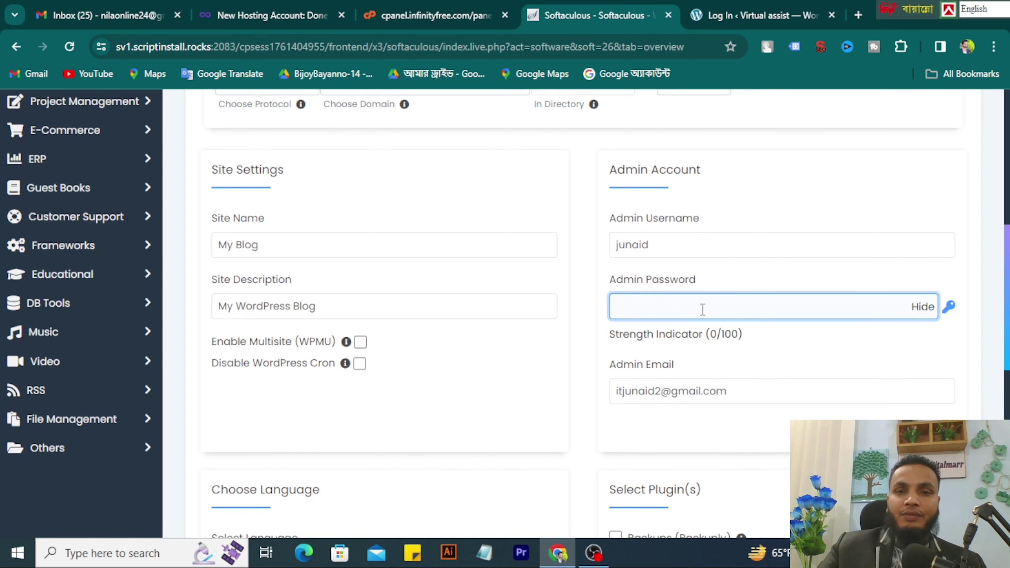
left_click(922, 308)
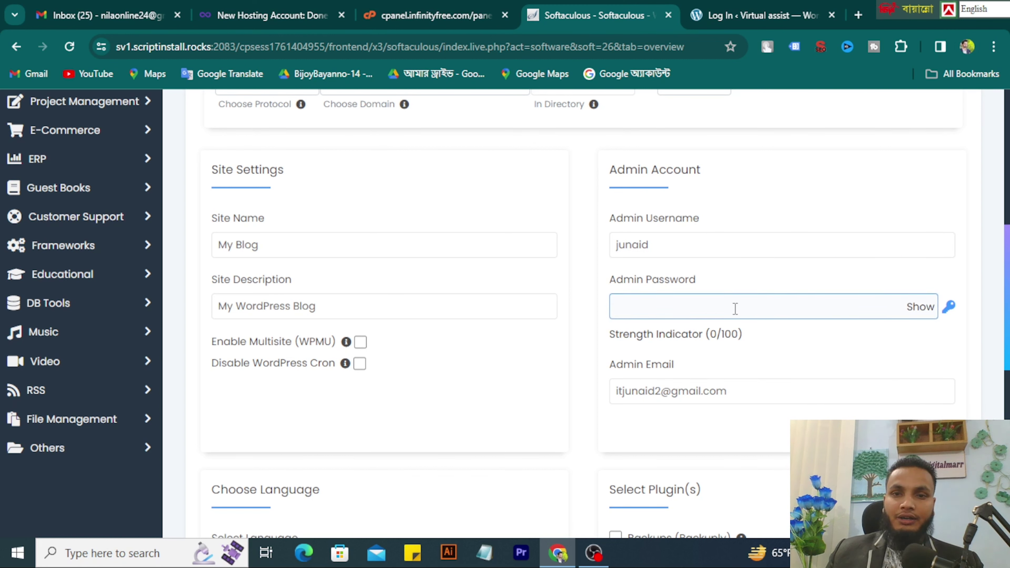
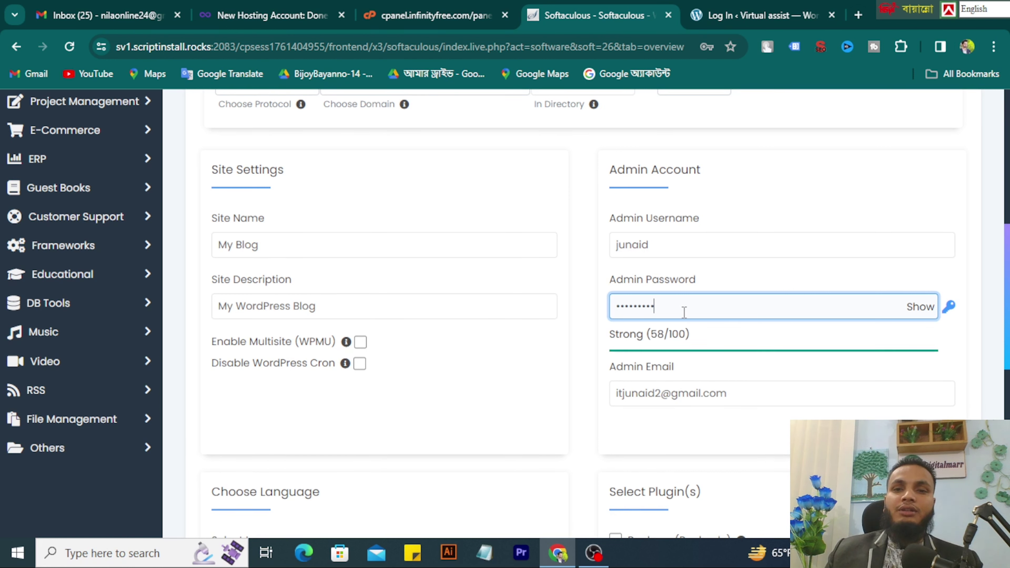
Step: Open the Manage Theme Sets page from the WordPress install form
scroll(819, 279, "down", 2)
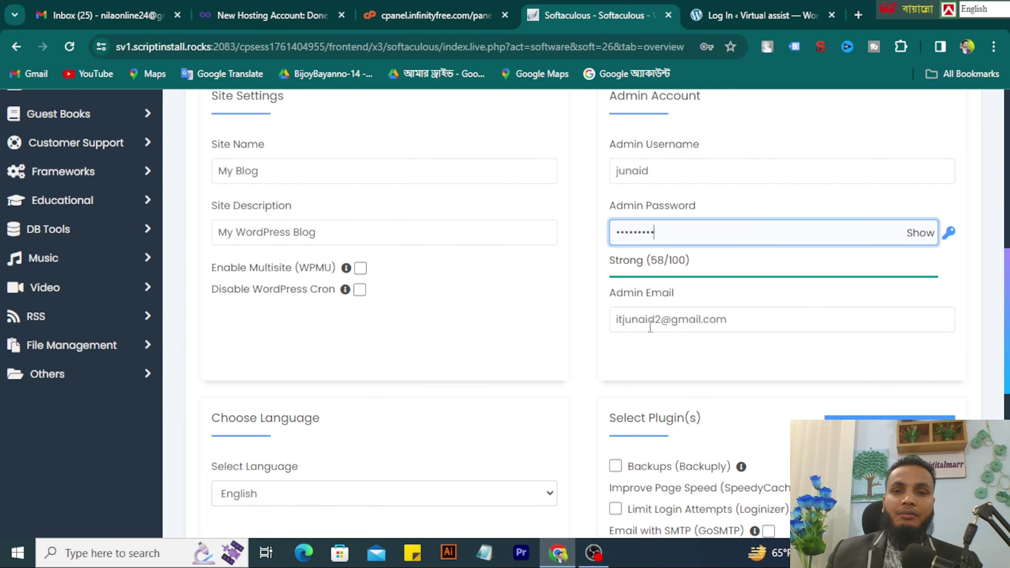
scroll(517, 385, "up", 6)
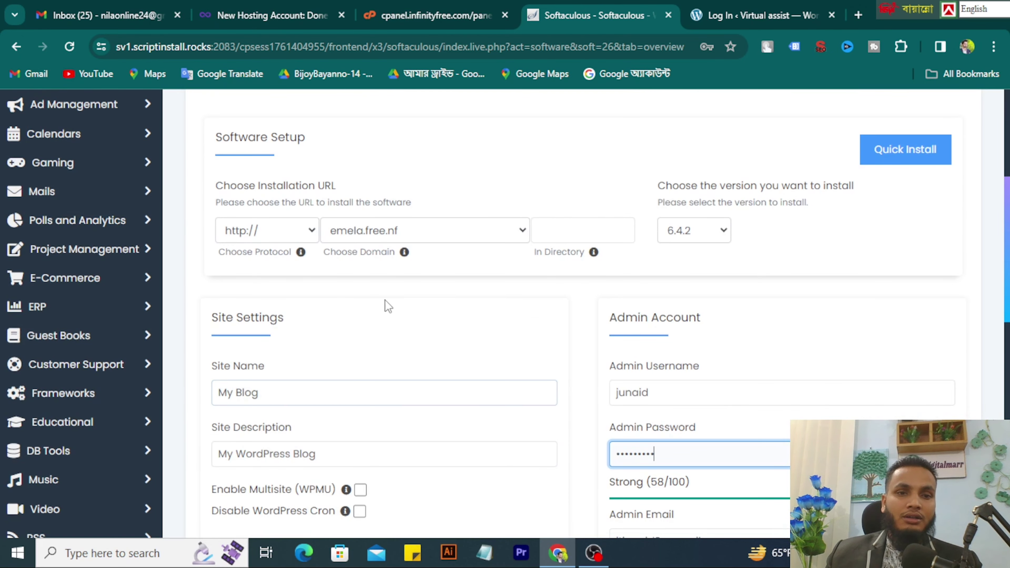
scroll(368, 281, "down", 4)
scroll(692, 294, "down", 8)
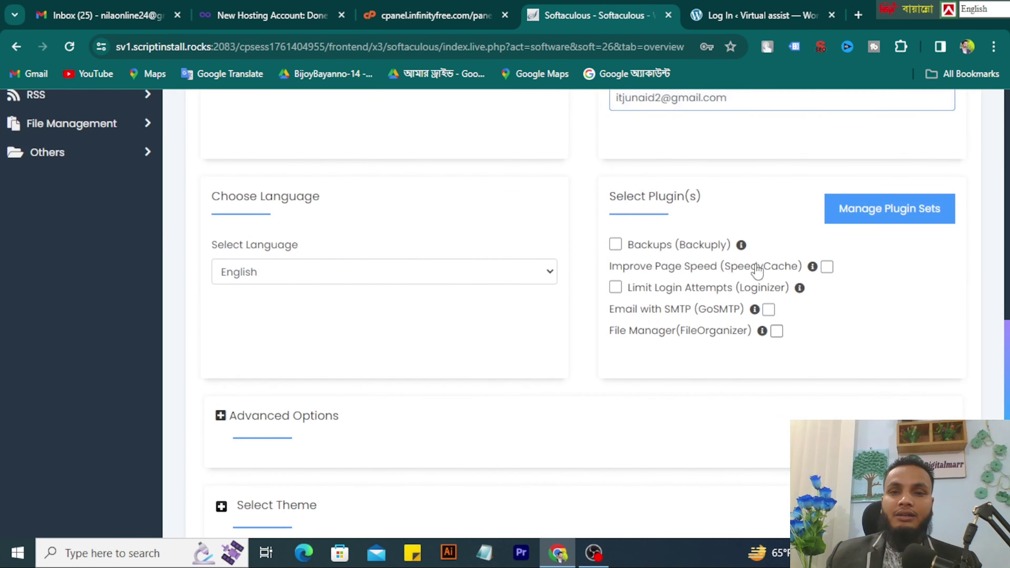
scroll(572, 386, "down", 6)
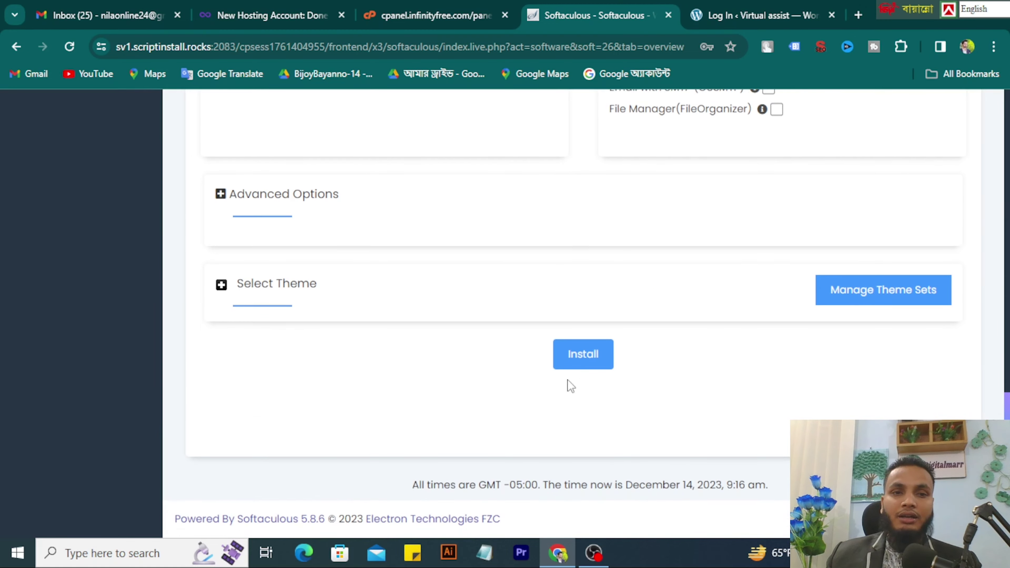
left_click(917, 279)
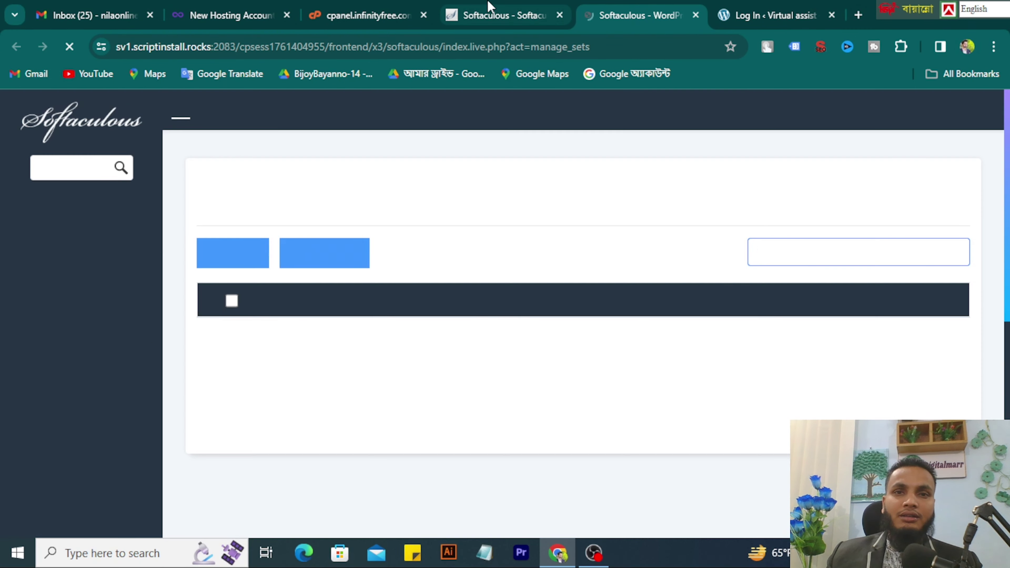
Step: Pick the Helpers theme card and accept downloading its demo images
left_click(493, 14)
scroll(370, 361, "down", 5)
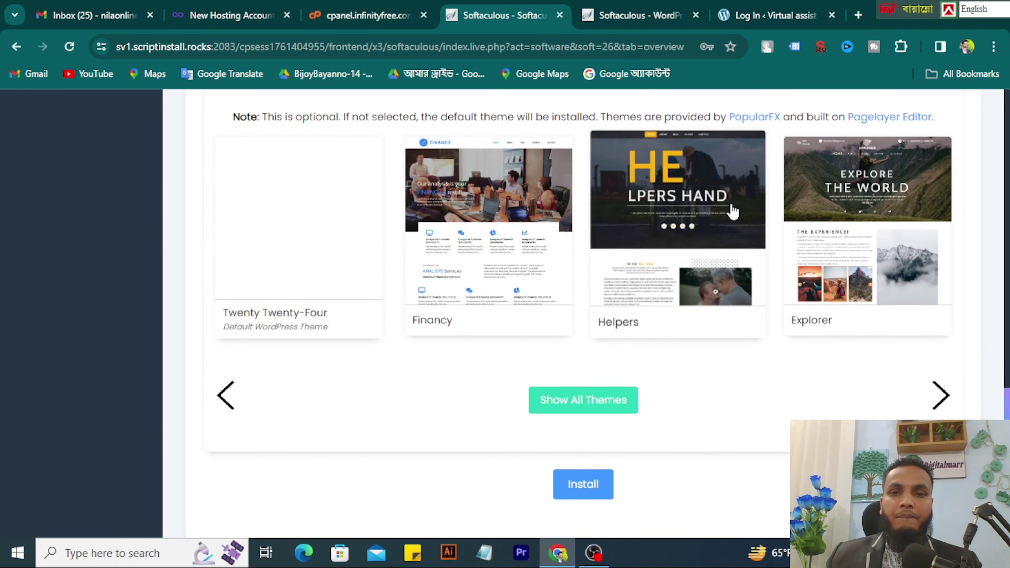
left_click(676, 199)
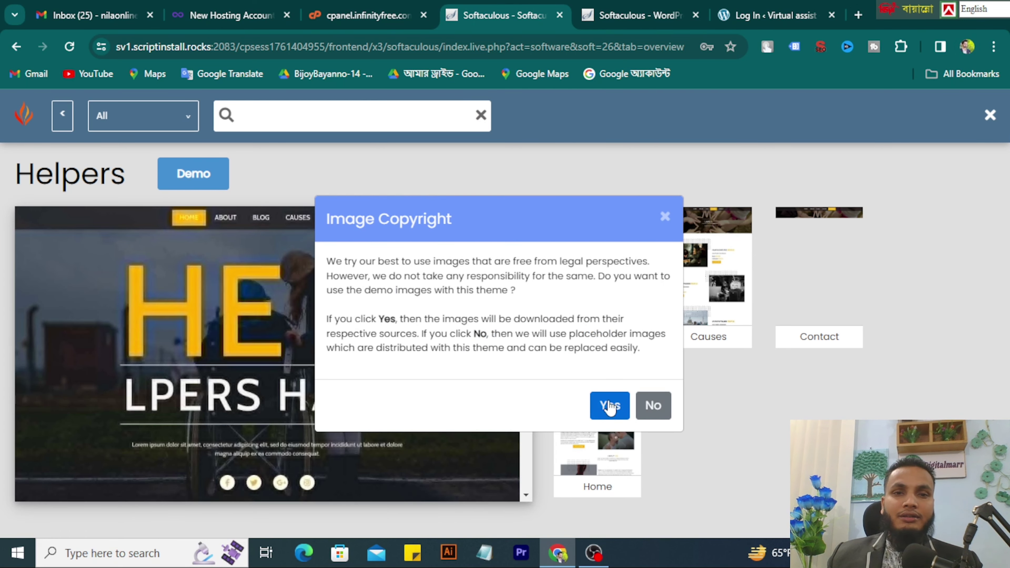
left_click(610, 406)
scroll(693, 404, "down", 2)
scroll(417, 301, "up", 10)
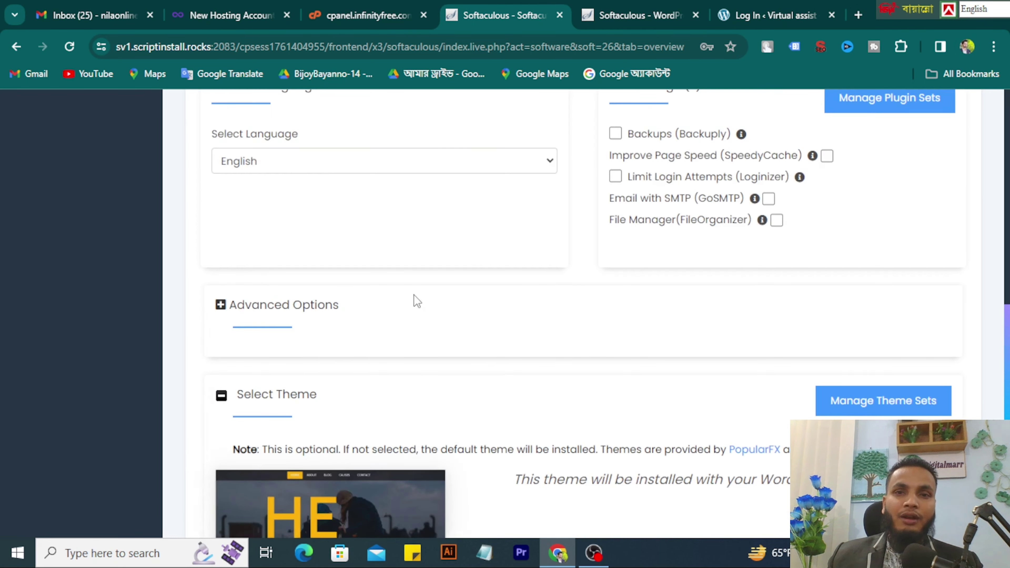
scroll(417, 302, "up", 5)
scroll(468, 295, "up", 8)
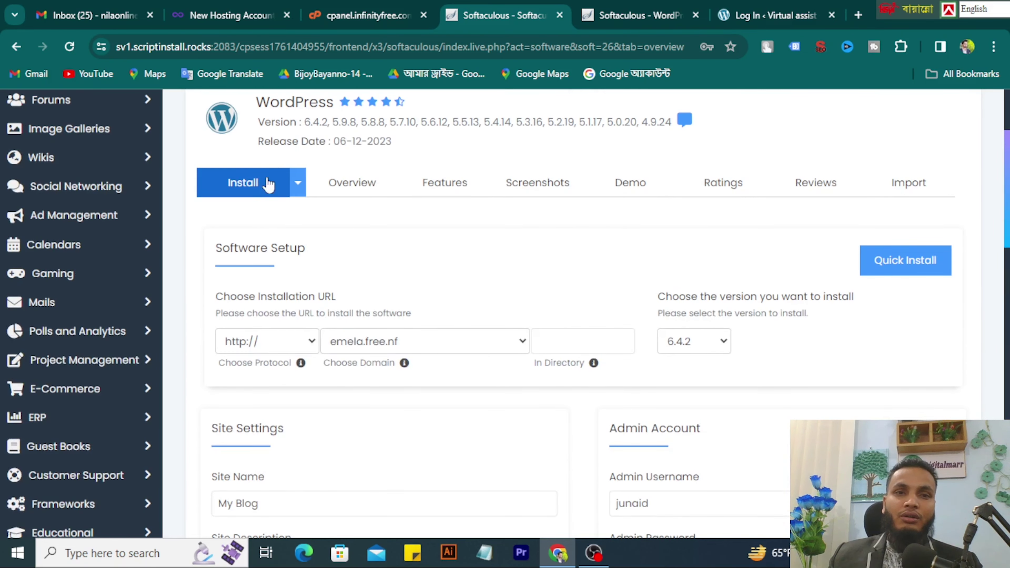
scroll(412, 239, "up", 2)
scroll(537, 316, "down", 15)
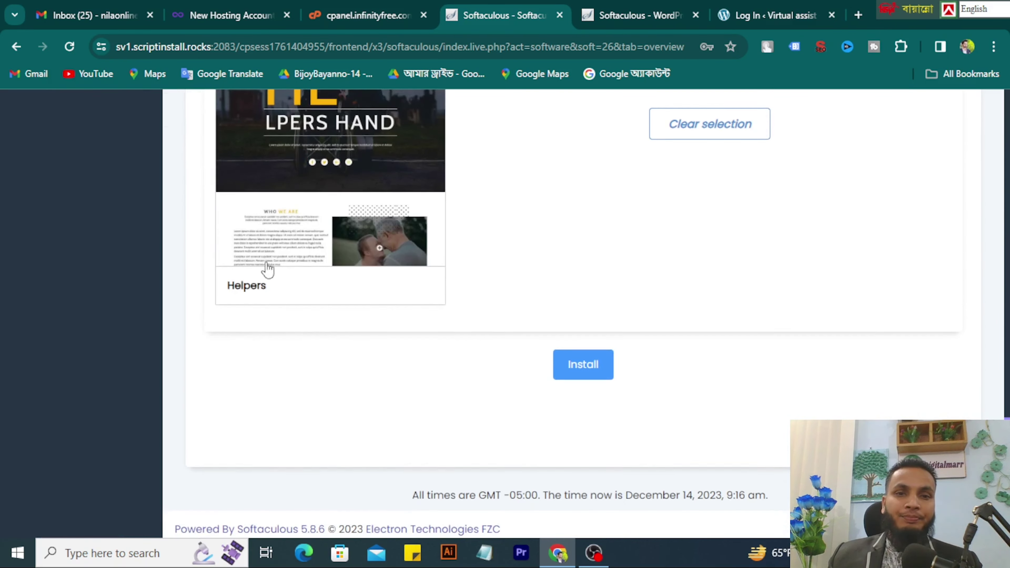
scroll(267, 270, "down", 1)
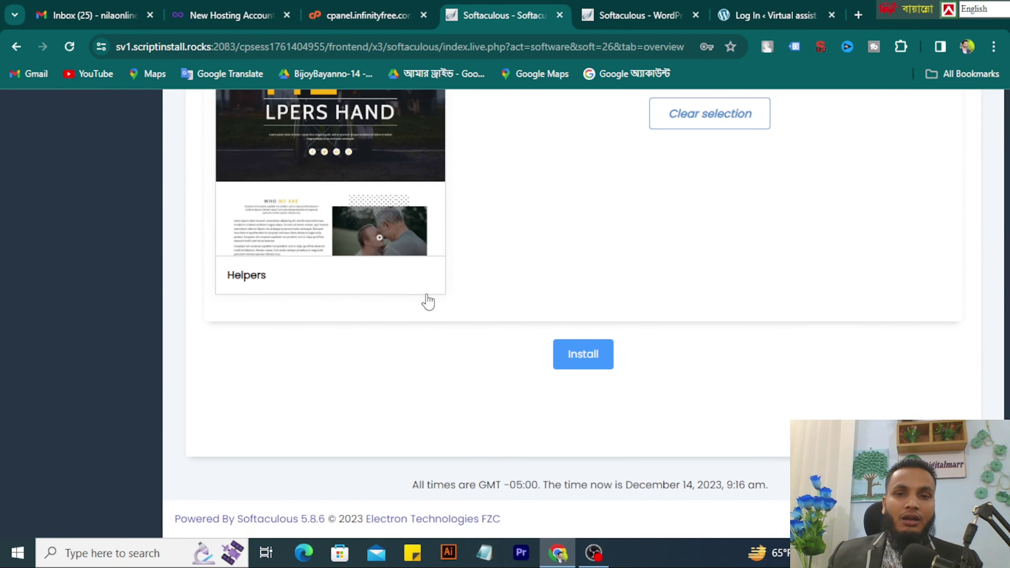
Step: Install WordPress at emela.free.nf and open its wp-admin Administrative URL
left_click(581, 354)
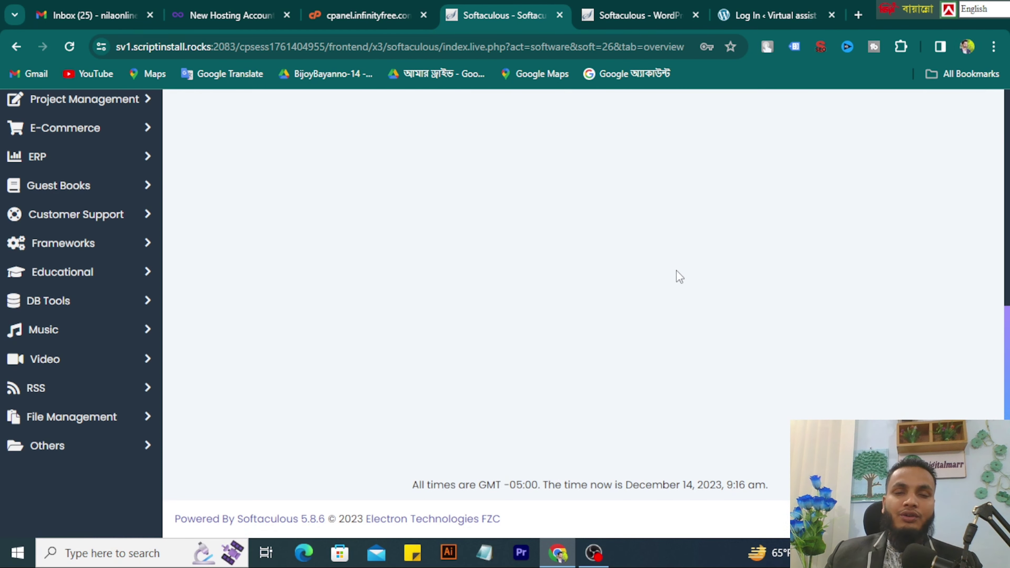
left_click(650, 272)
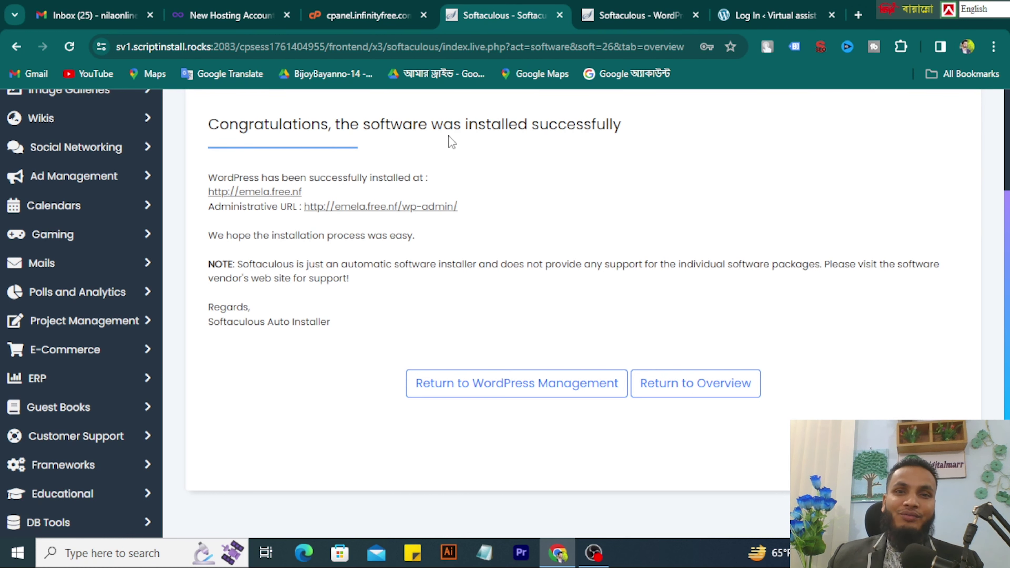
scroll(497, 235, "down", 5)
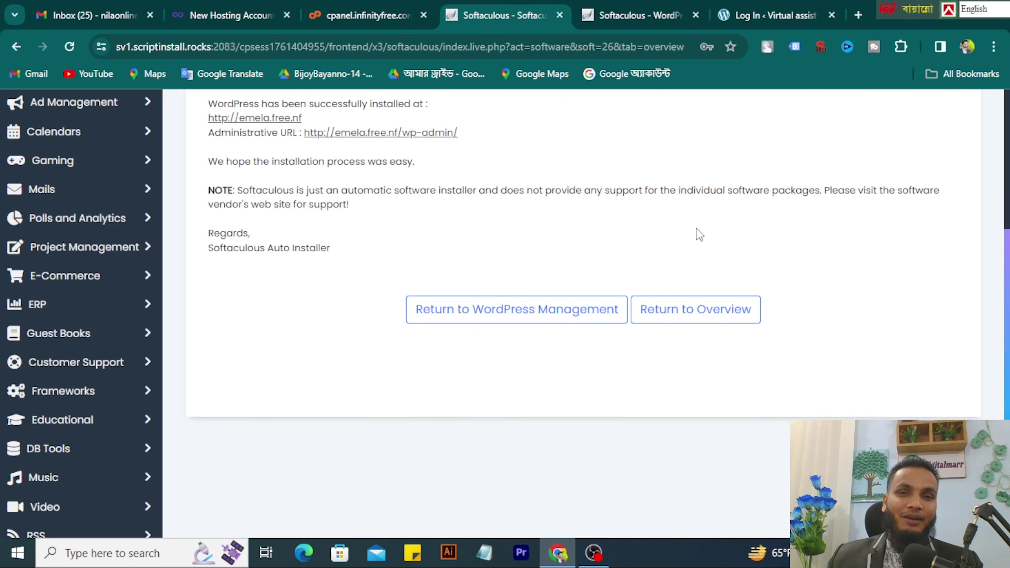
scroll(663, 289, "up", 5)
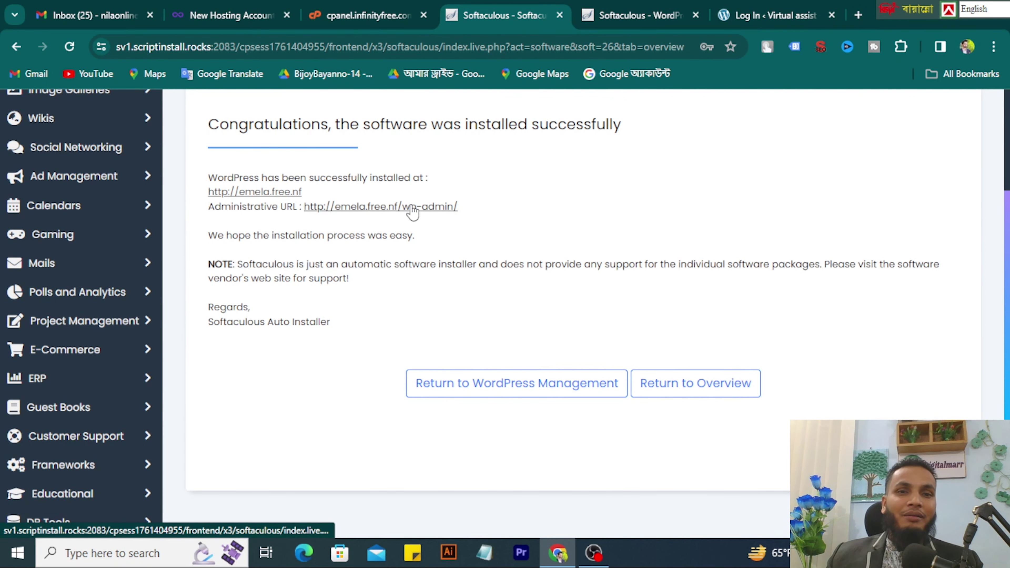
left_click(411, 207)
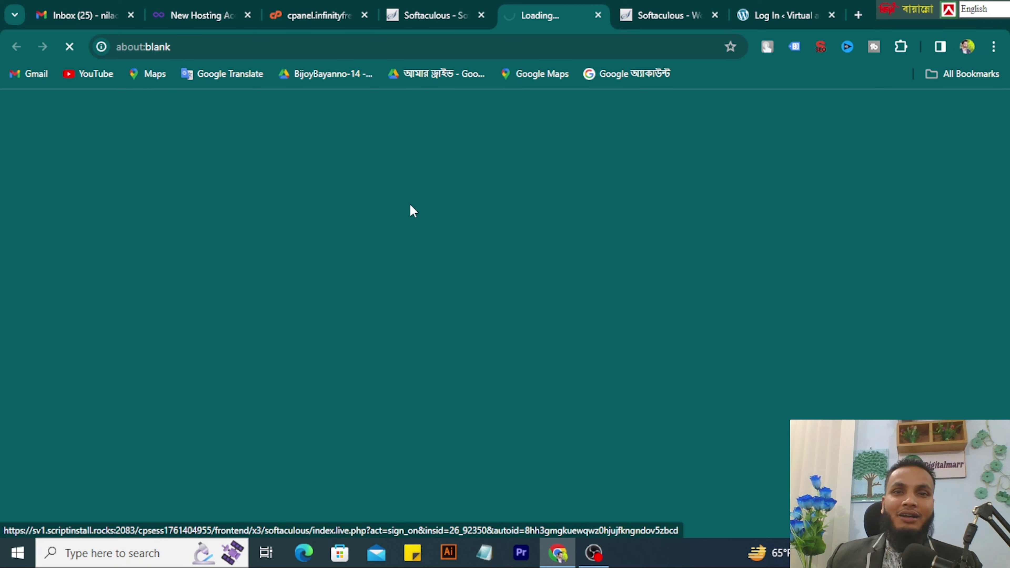